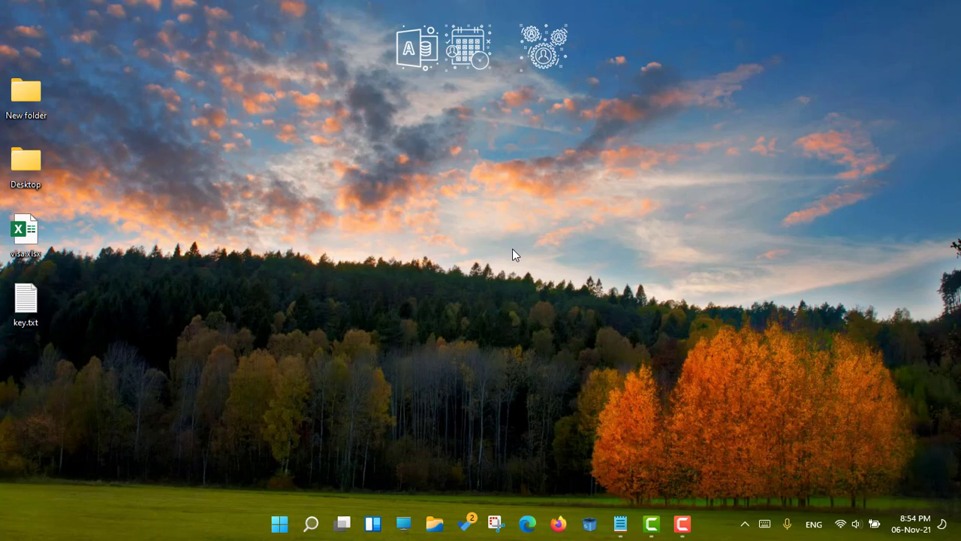
Open Windows Settings from the Win+X menu and search for 'developer settings'.
left_click(306, 525)
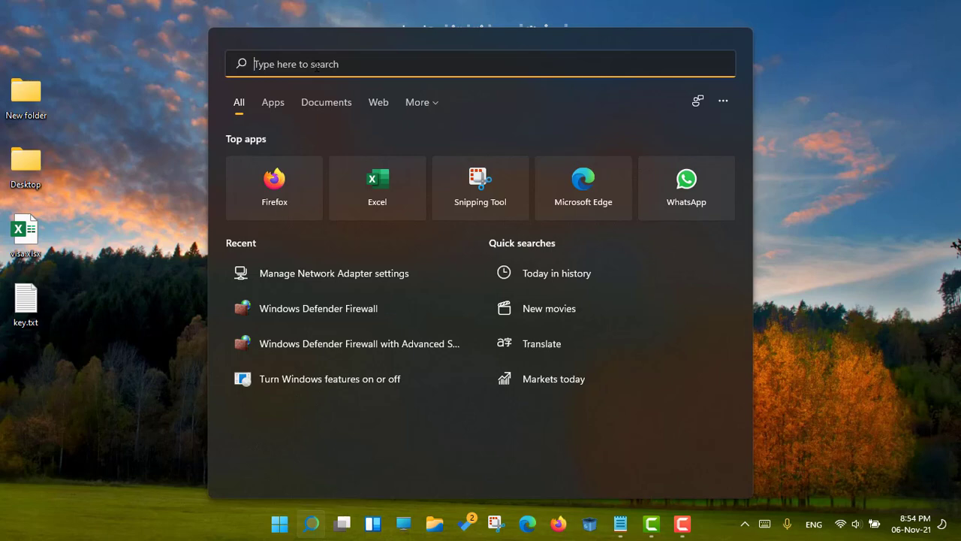
key("Escape")
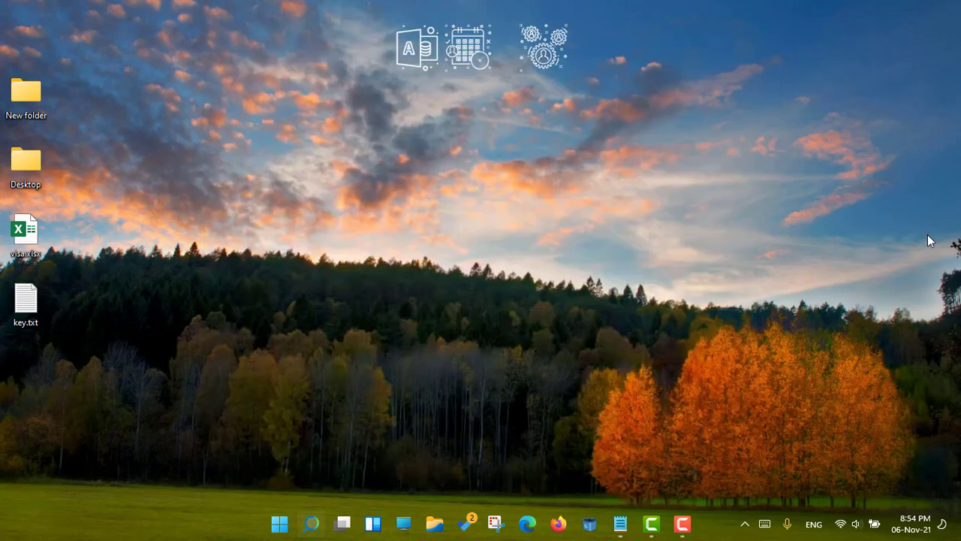
right_click(277, 527)
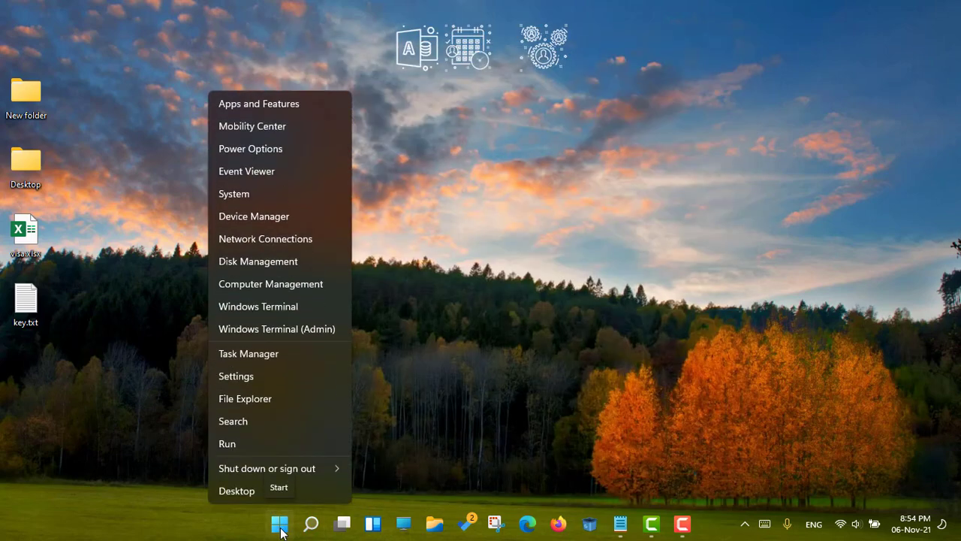
left_click(249, 373)
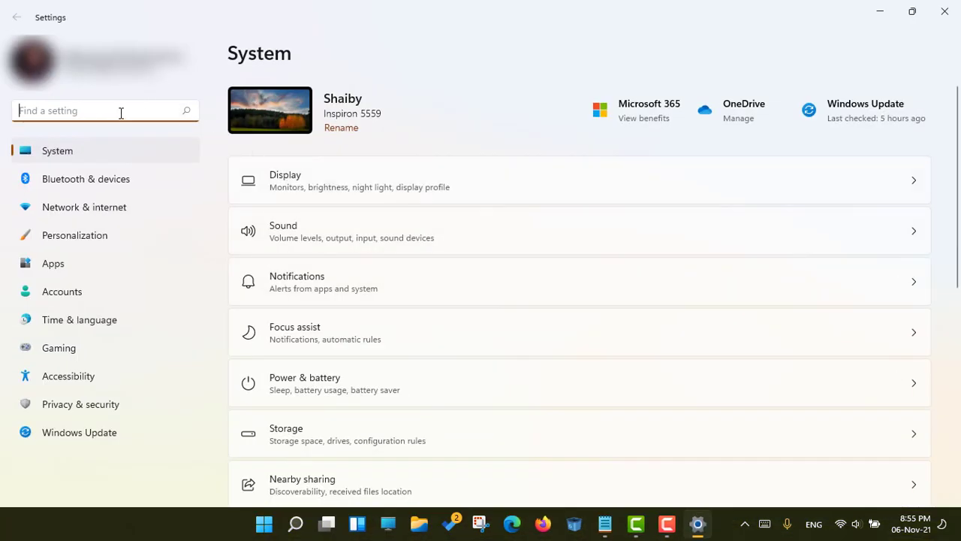
type("dve")
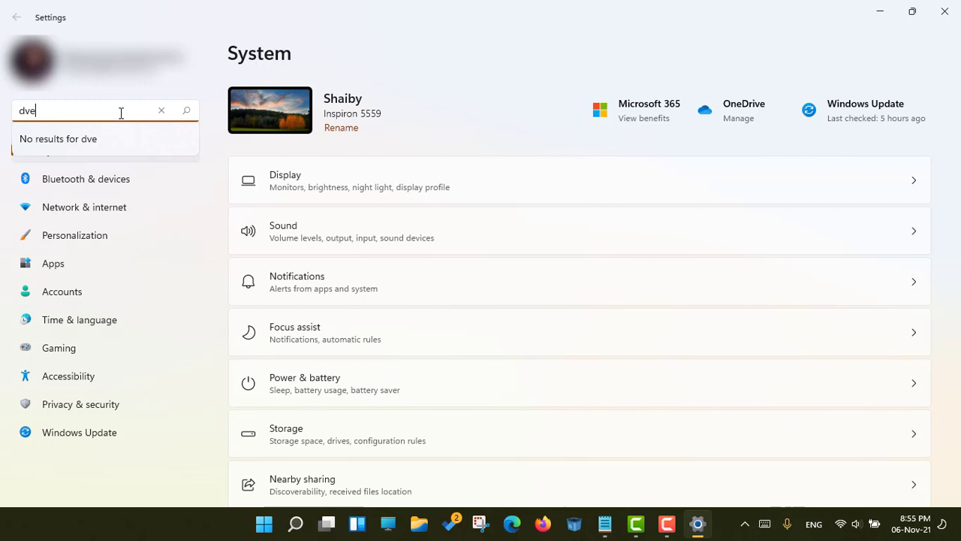
type("loper")
key("Left")
key("Left")
key("Left")
key("Left")
key("Left")
key("Left")
key("Left")
type("e")
key("End")
type("settings")
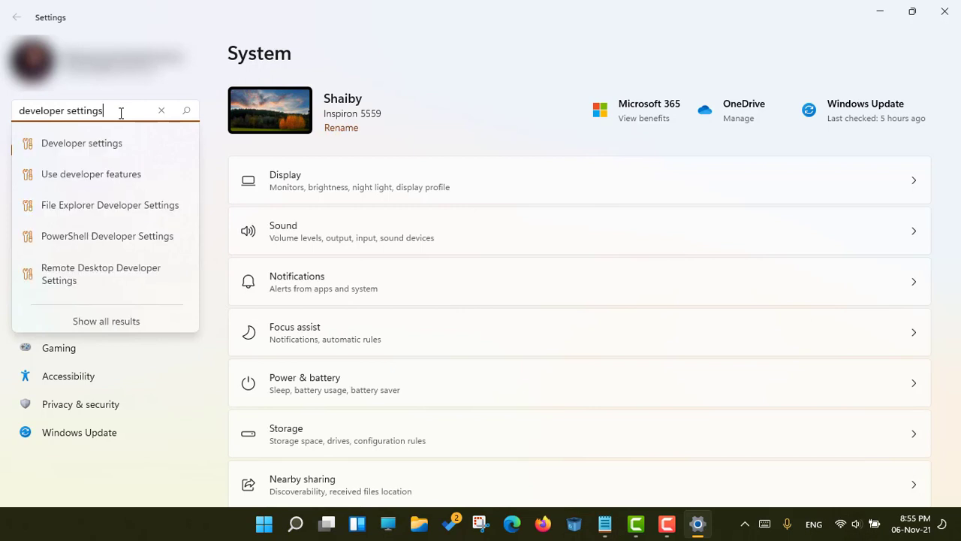
key("Return")
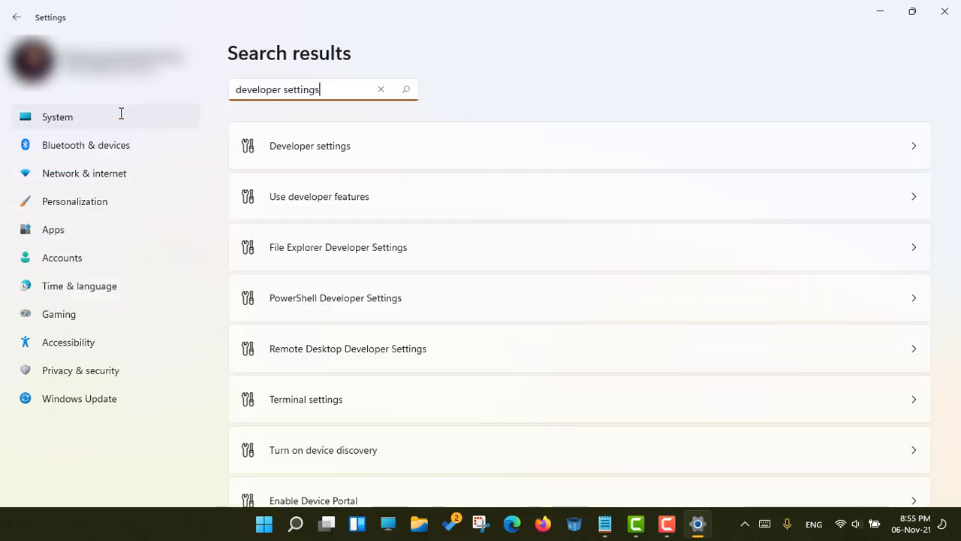
Turn Developer Mode on under For developers, confirm with Yes, and close Settings.
left_click(332, 159)
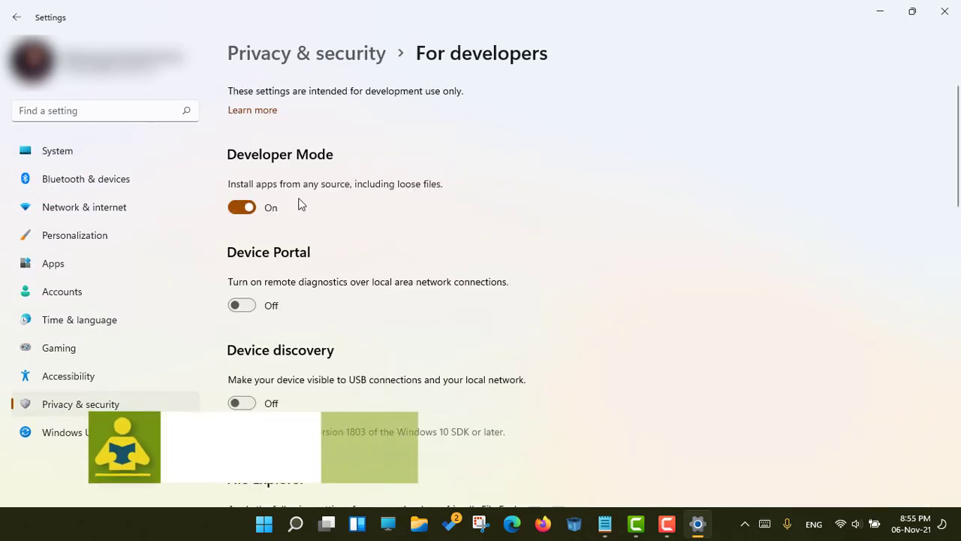
left_click(237, 212)
left_click(239, 214)
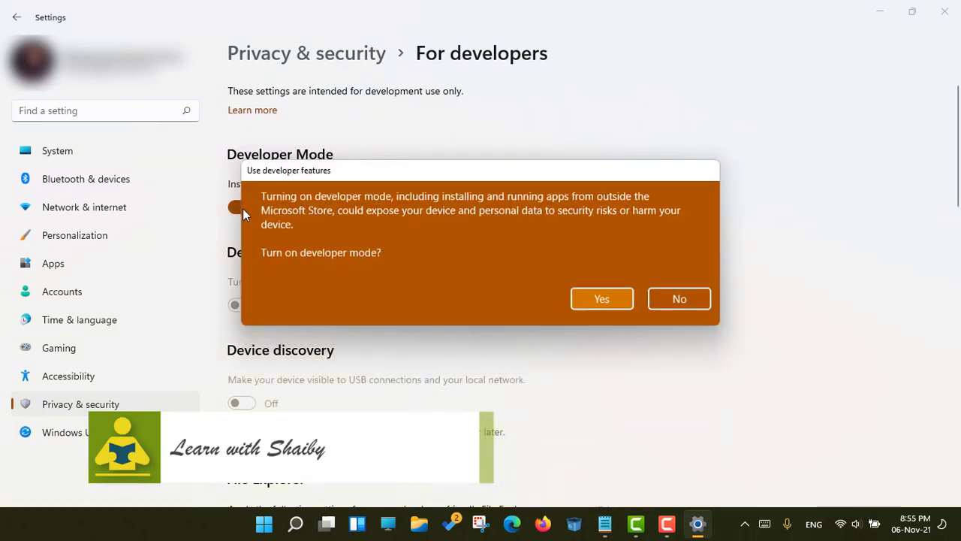
left_click(597, 303)
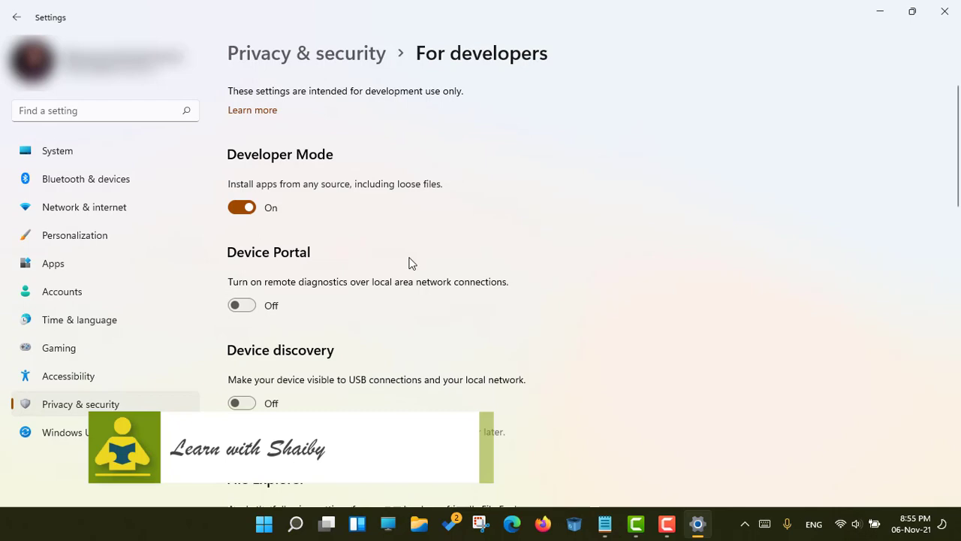
left_click(945, 11)
In Turn Windows features on or off, enable Virtual Machine Platform and Windows Hypervisor Platform.
left_click(311, 523)
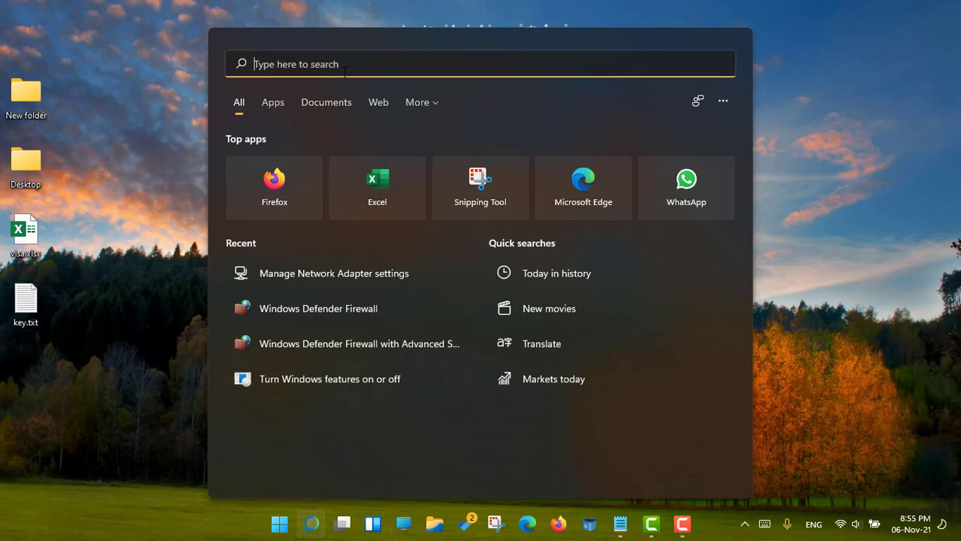
type("turn ")
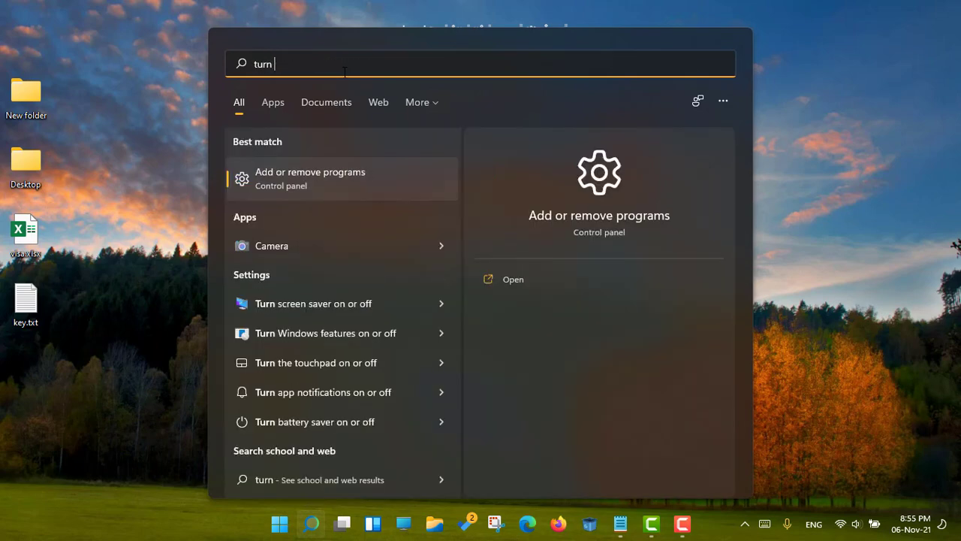
type("on windows")
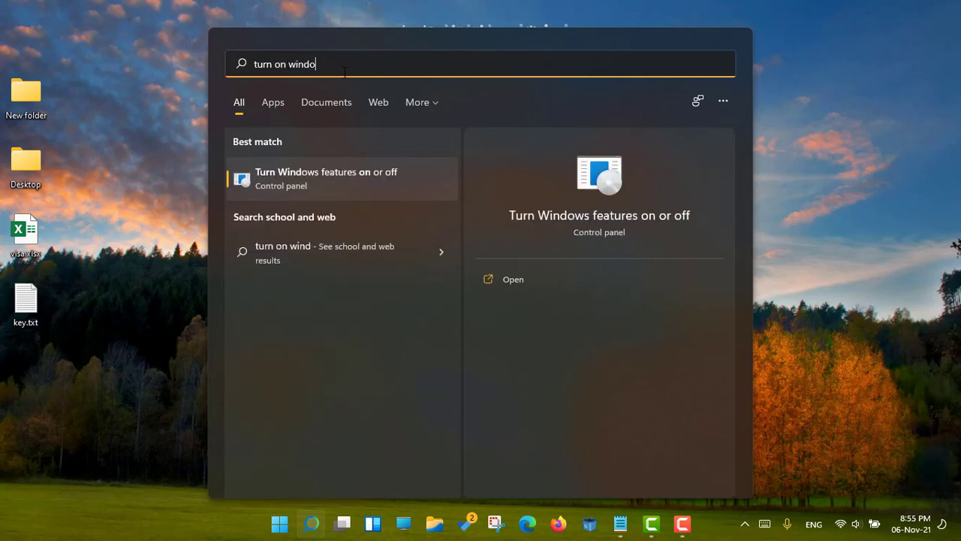
left_click(510, 277)
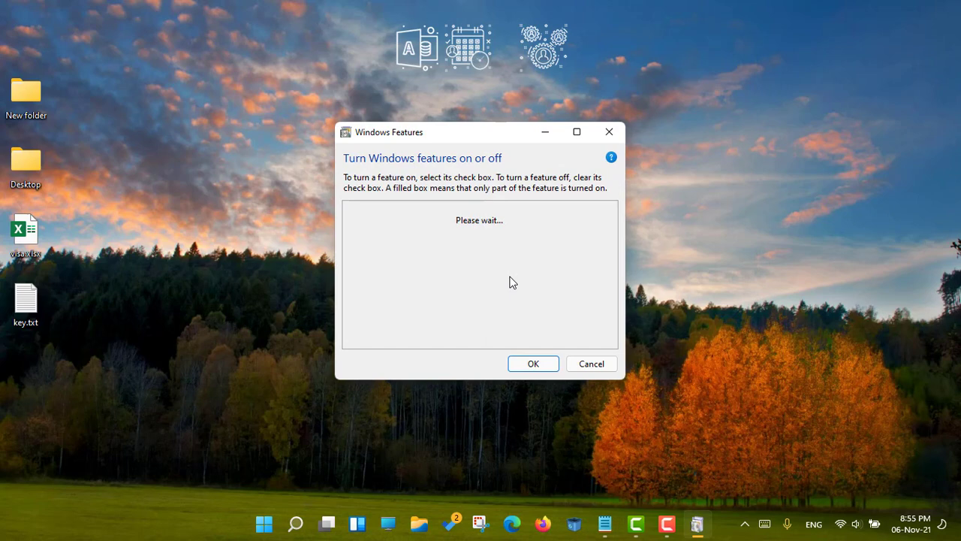
scroll(511, 281, "down", 6)
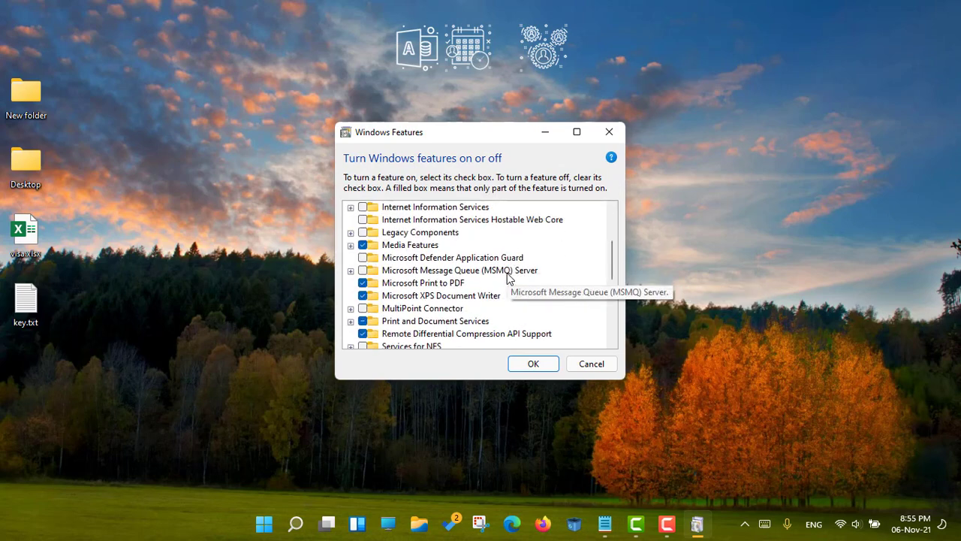
scroll(507, 277, "down", 1)
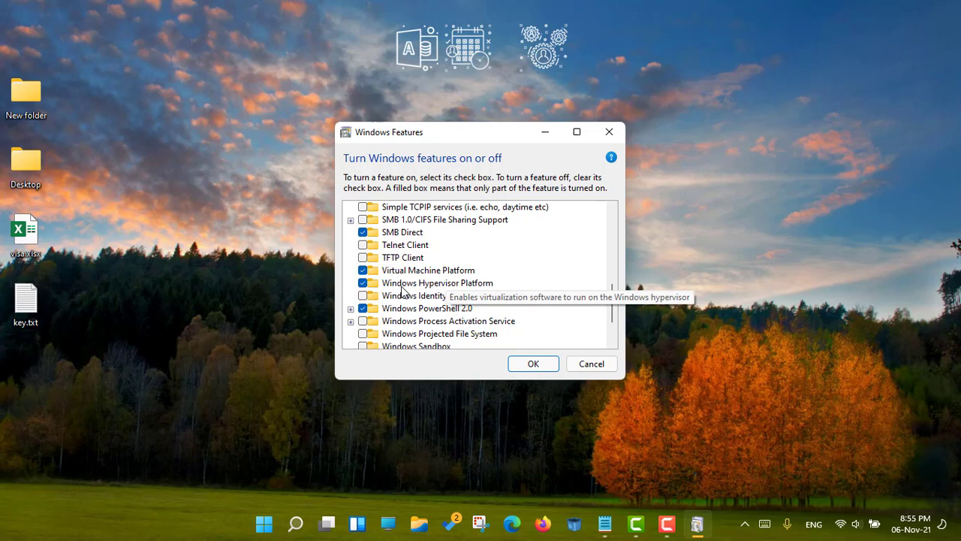
left_click(533, 363)
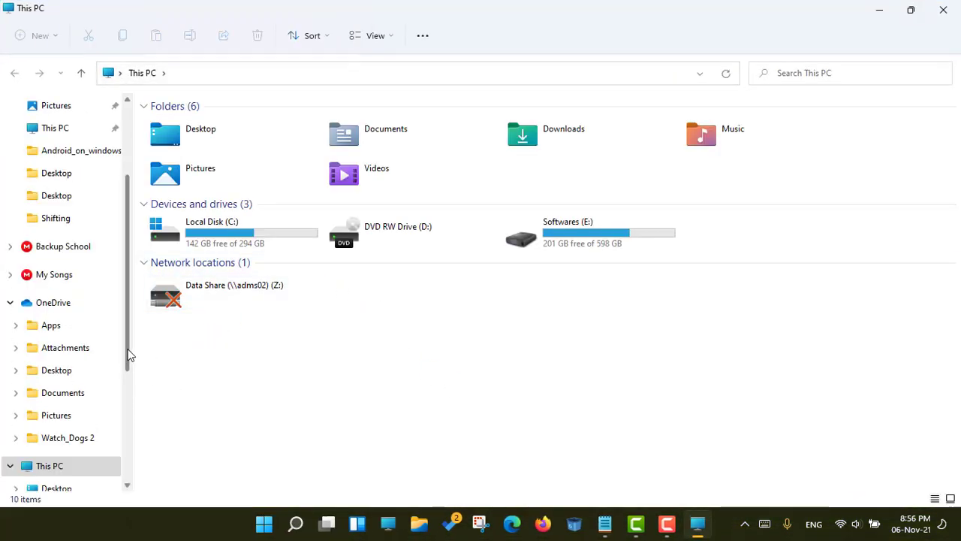
Browse in File Explorer to E:\Games\Android_on_windows.
left_click_drag(128, 356, 123, 459)
left_click(64, 406)
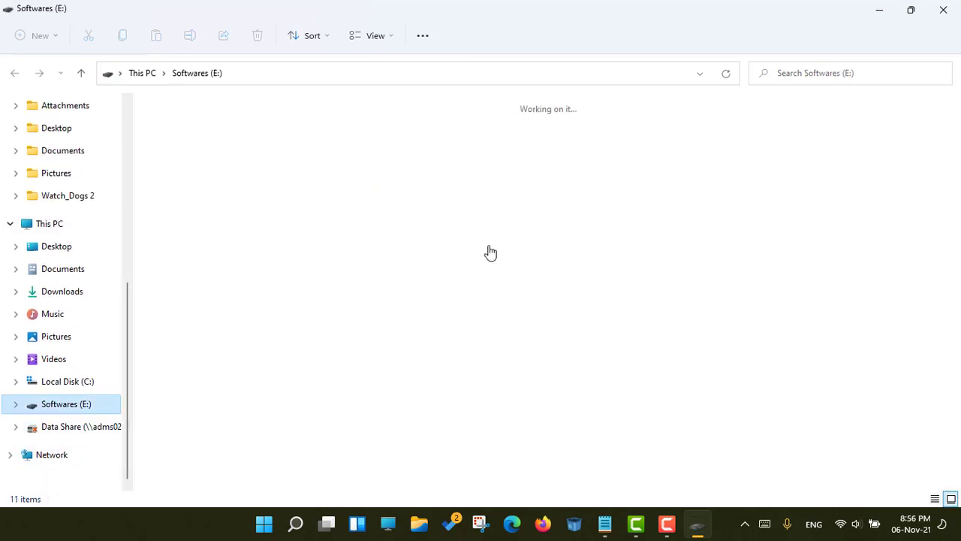
double_click(493, 147)
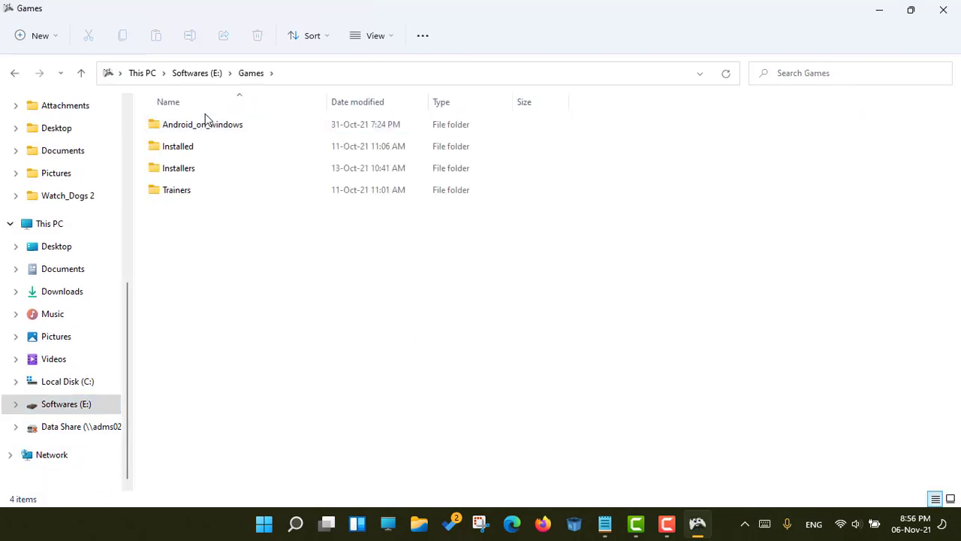
left_click(210, 129)
double_click(210, 129)
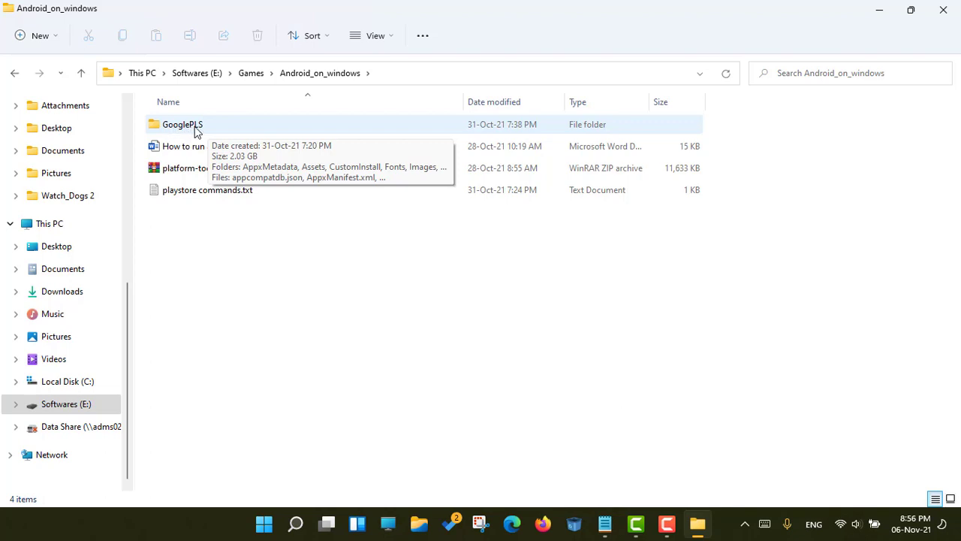
Copy the GooglePLS folder as a path and close File Explorer.
left_click(194, 131)
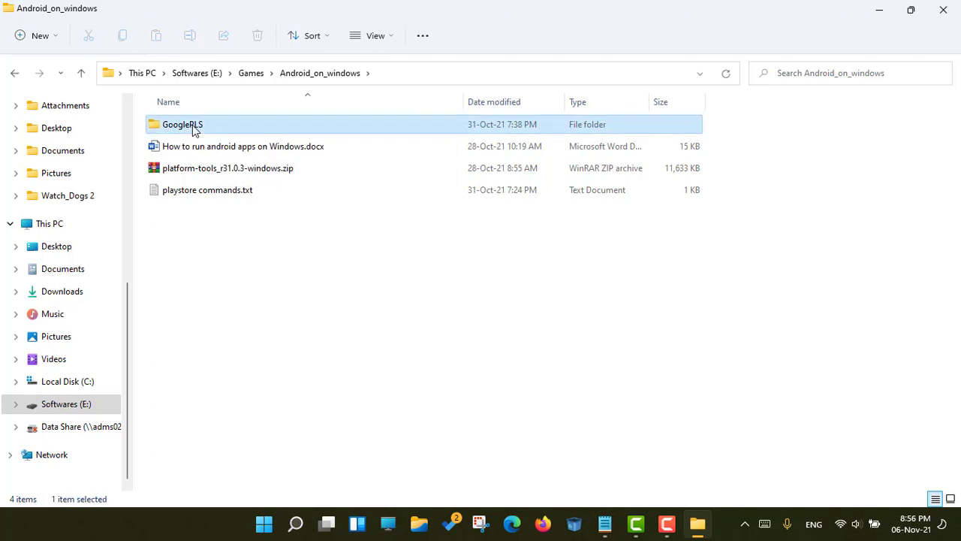
right_click(193, 128)
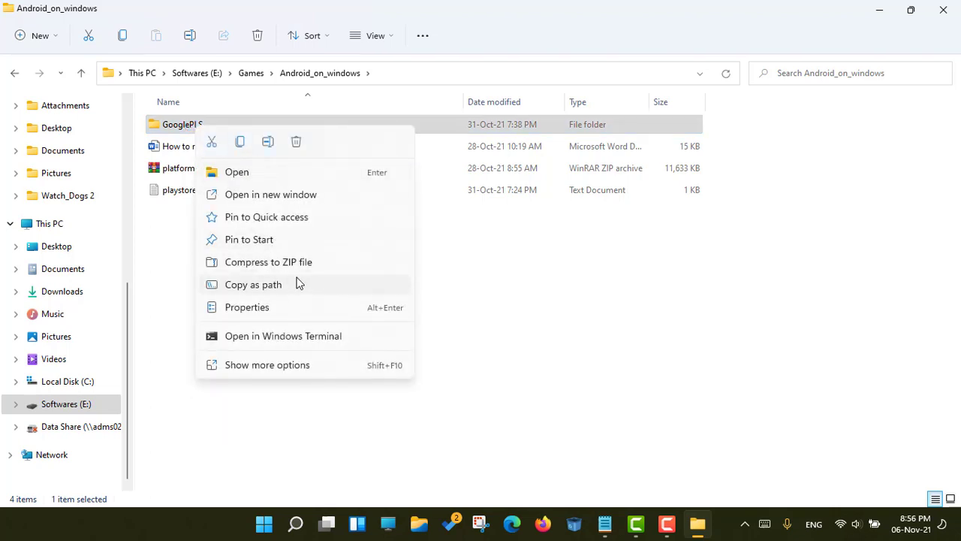
left_click(284, 290)
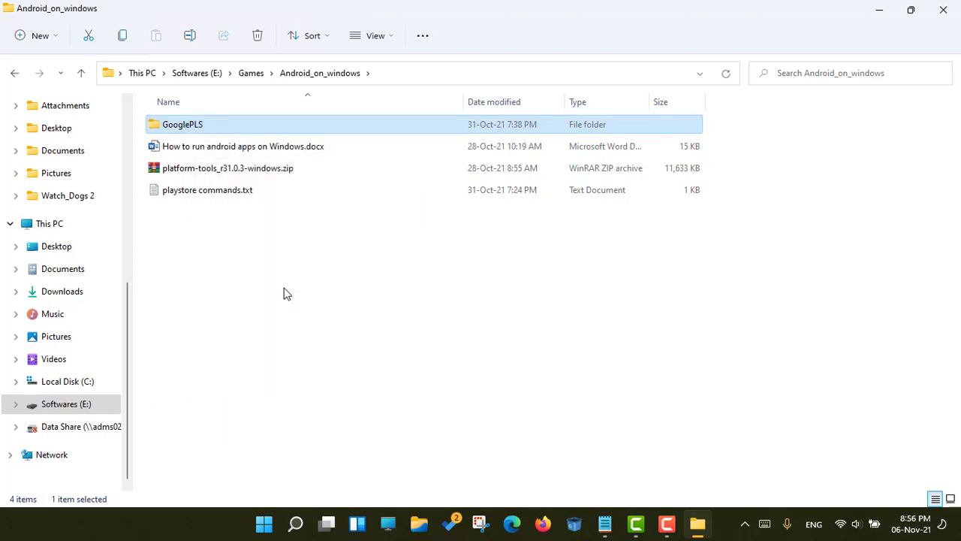
left_click(944, 9)
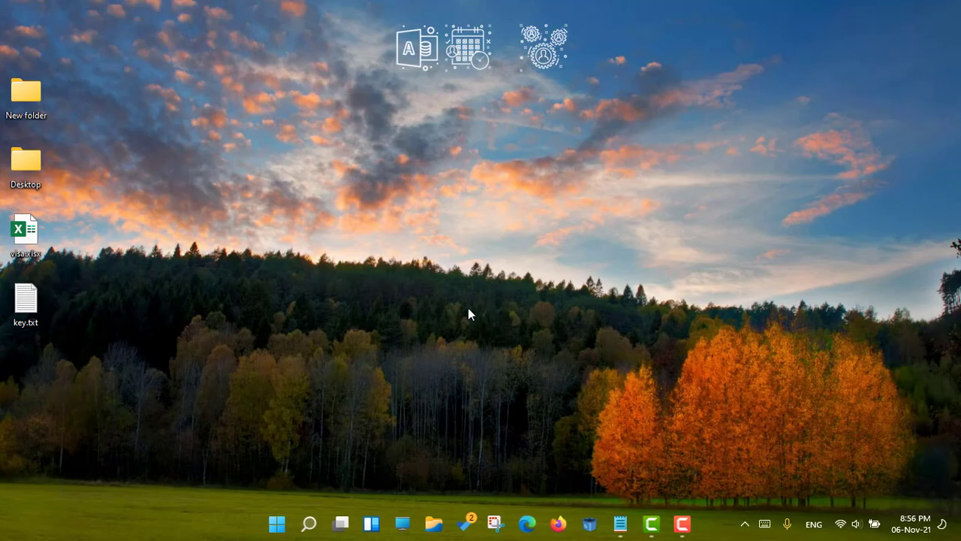
Launch PowerShell ISE as administrator and cd into the copied GooglePLS folder path.
left_click(310, 523)
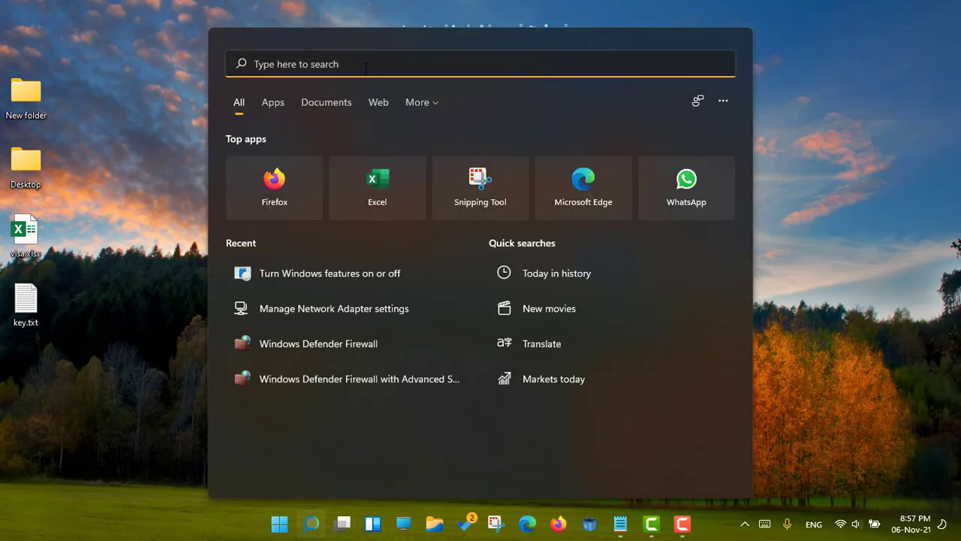
type("windows")
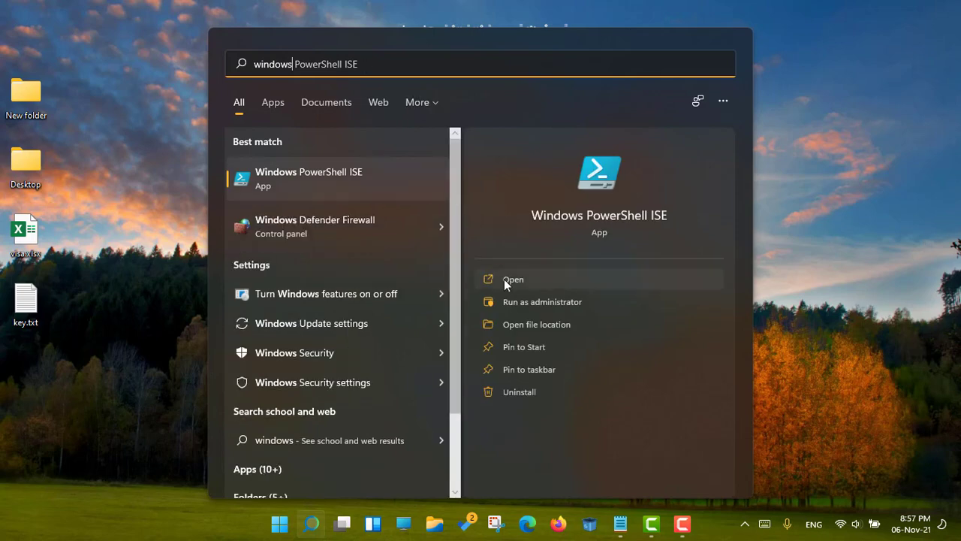
left_click(520, 306)
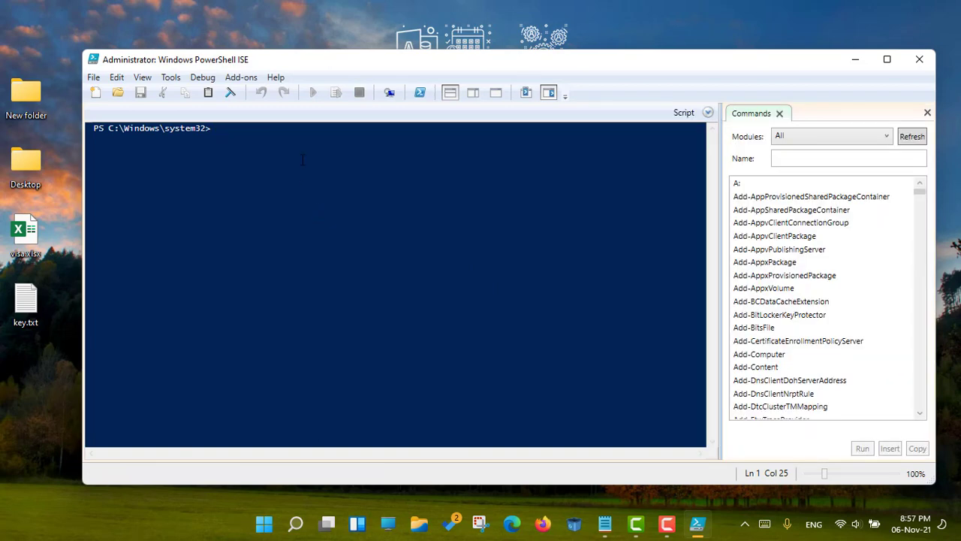
type("cd")
key("super+v")
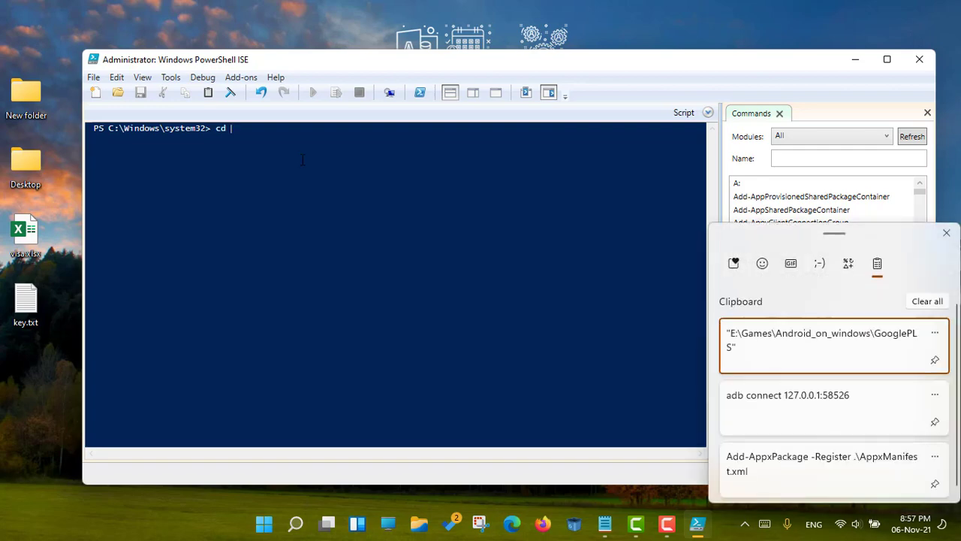
left_click(816, 354)
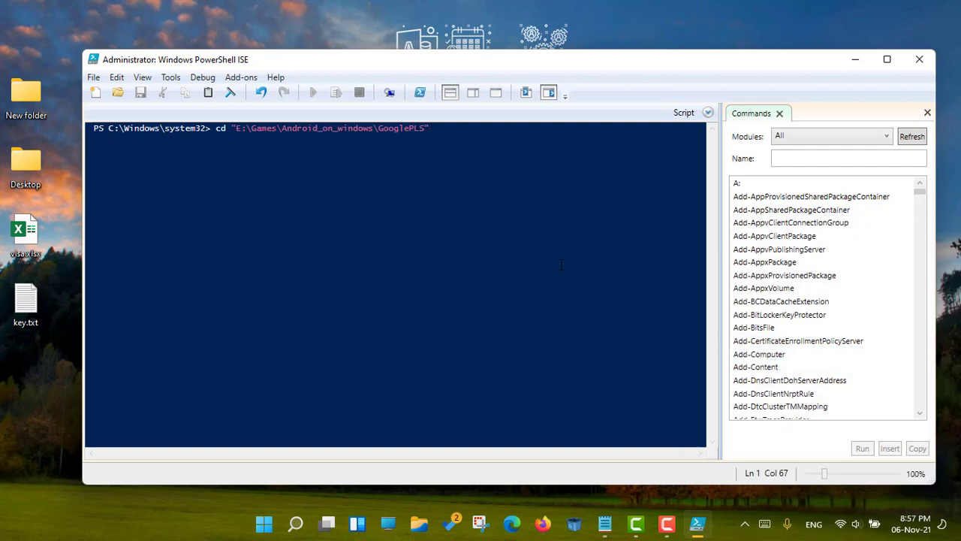
key("Return")
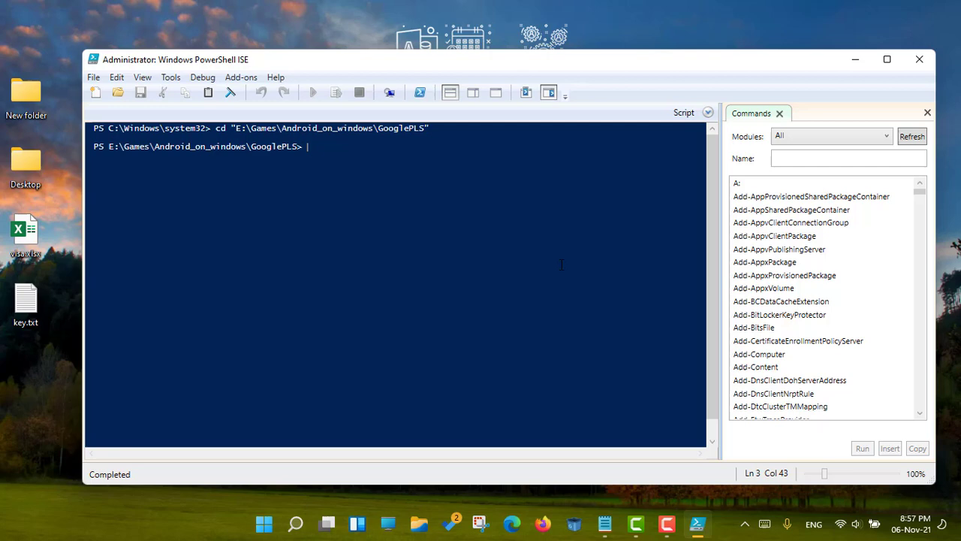
Paste and run Add-AppxPackage -Register .\AppxManifest.xml from the clipboard history.
key("super+v")
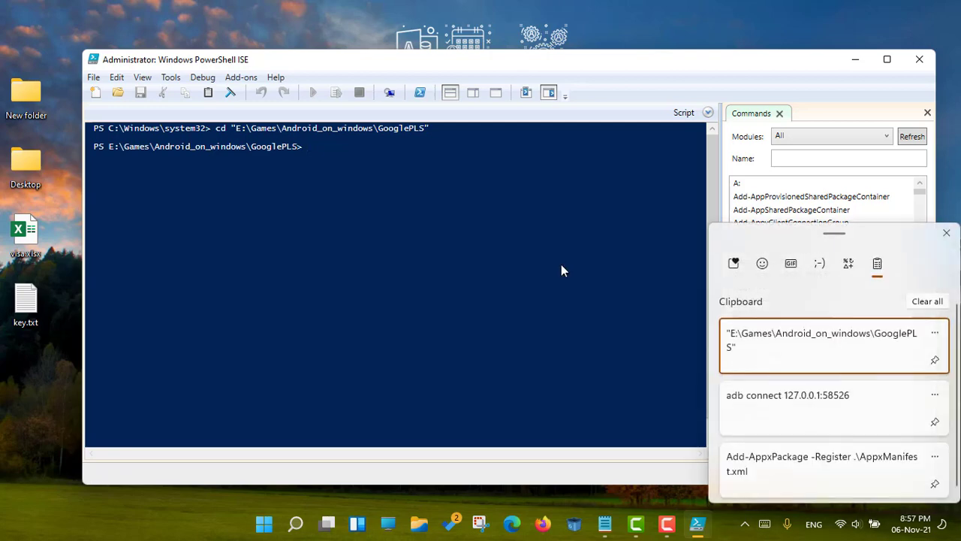
left_click(796, 461)
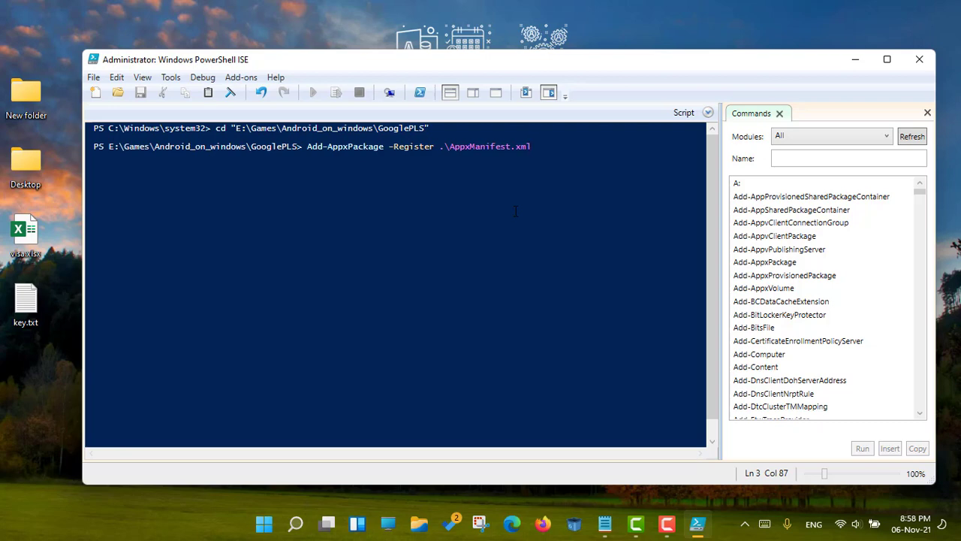
key("Return")
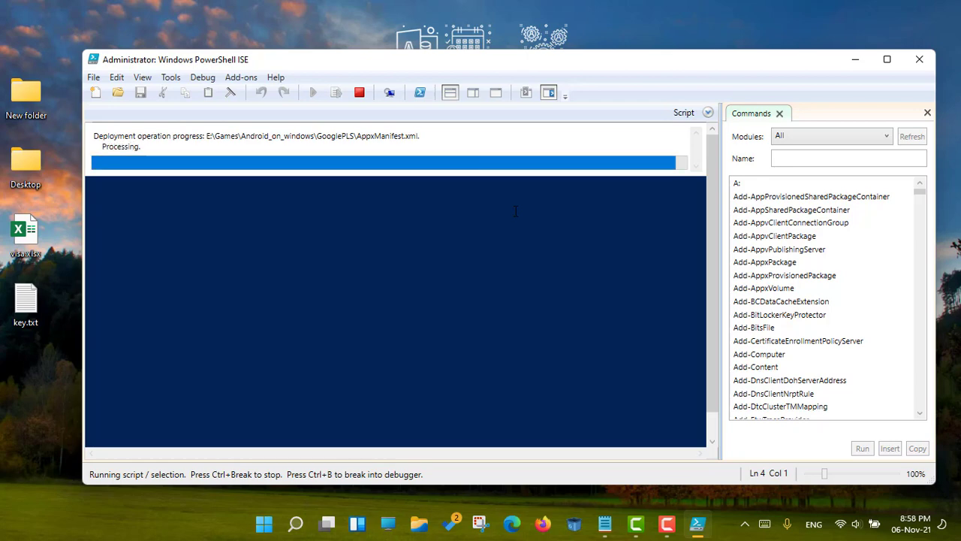
Launch Windows Subsystem for Android maximized, turn Developer mode On, and open Manage developer settings.
key("super+d")
left_click(264, 523)
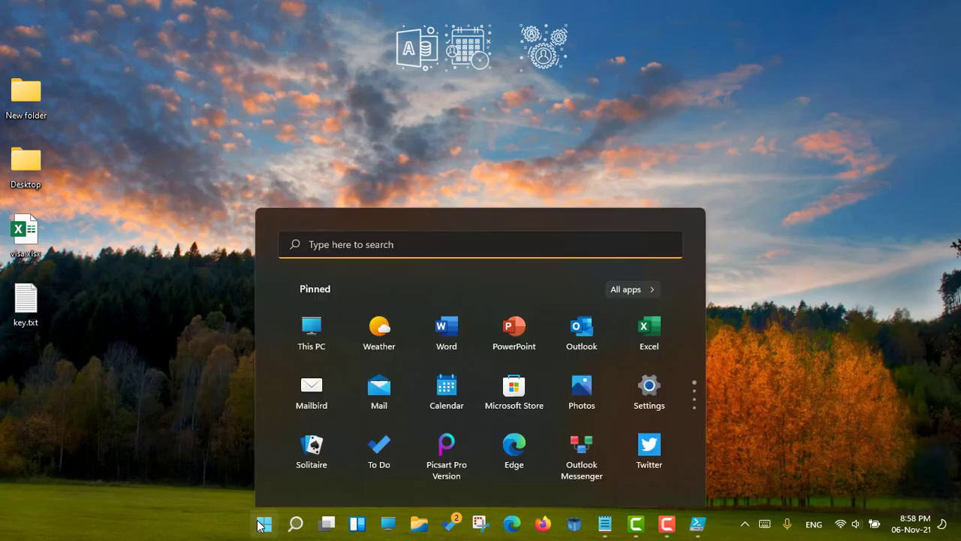
scroll(559, 226, "down", 3)
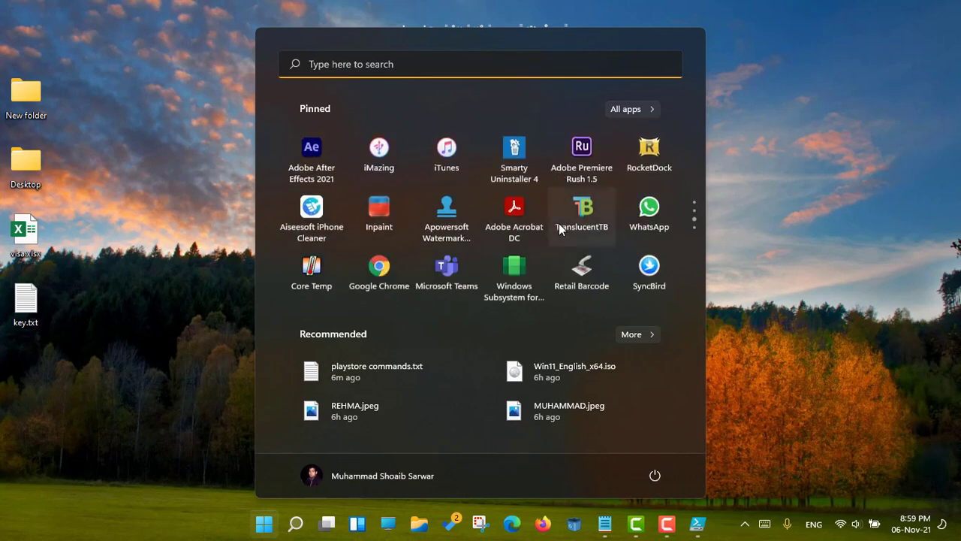
scroll(520, 194, "up", 3)
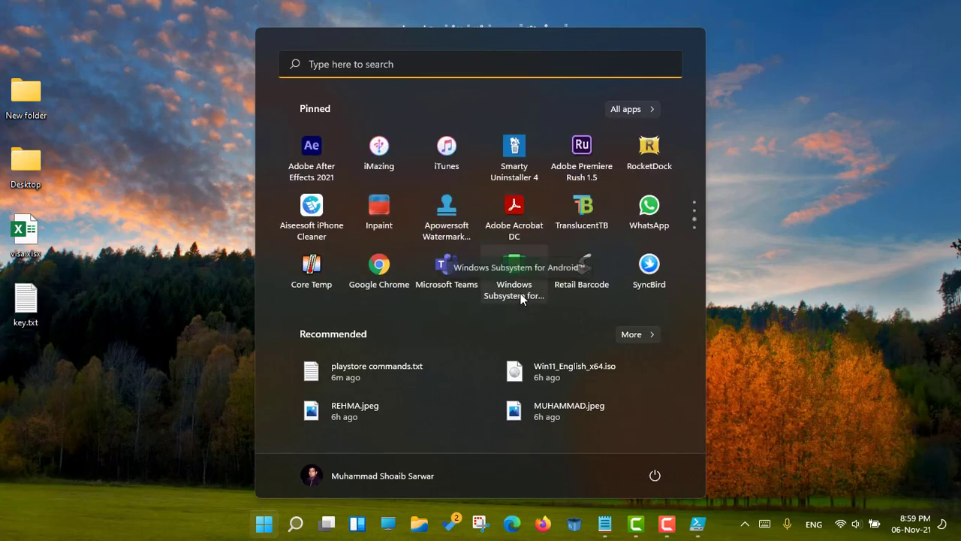
left_click(518, 277)
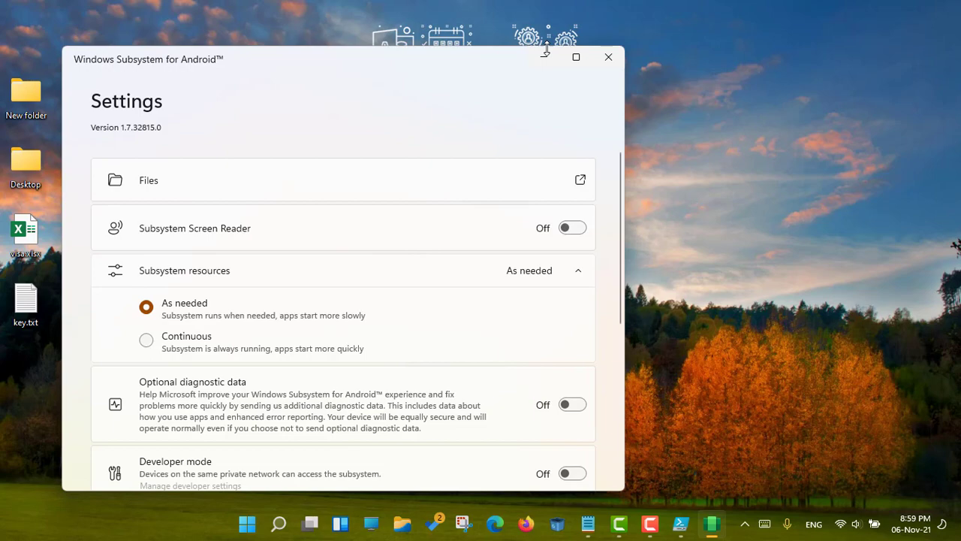
left_click(576, 57)
scroll(272, 342, "down", 3)
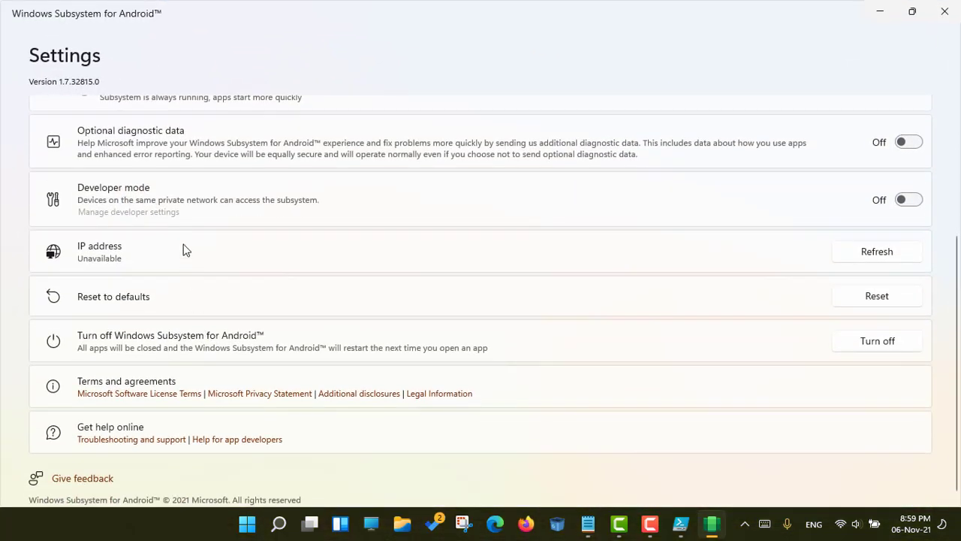
left_click(907, 201)
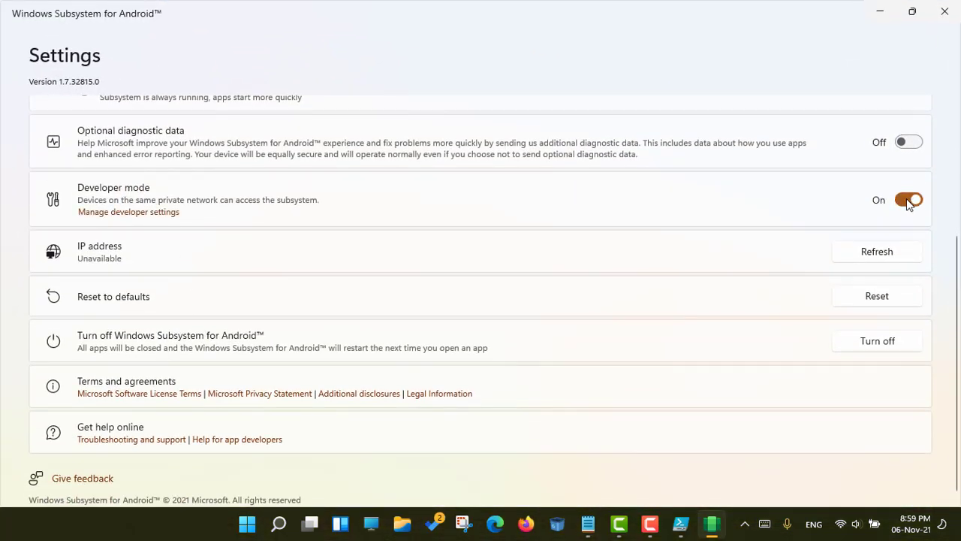
left_click(145, 214)
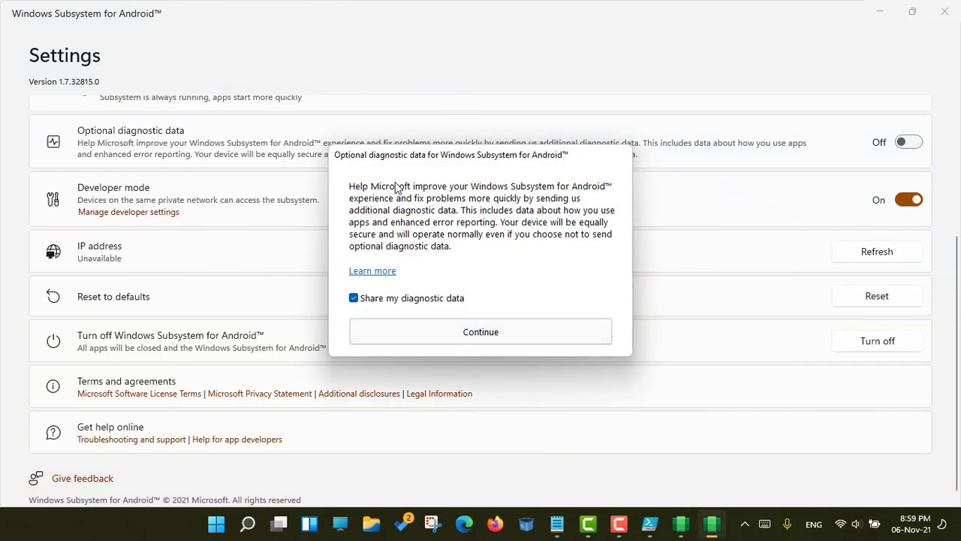
Accept the diagnostic data notice, close Android Developer options, and refresh to get IP 172.25.243.58.
left_click(495, 340)
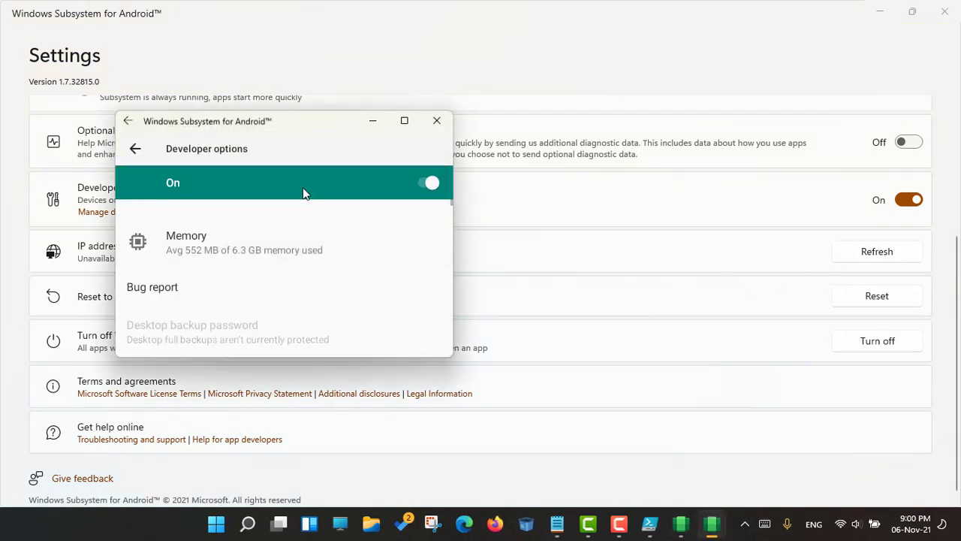
left_click(446, 120)
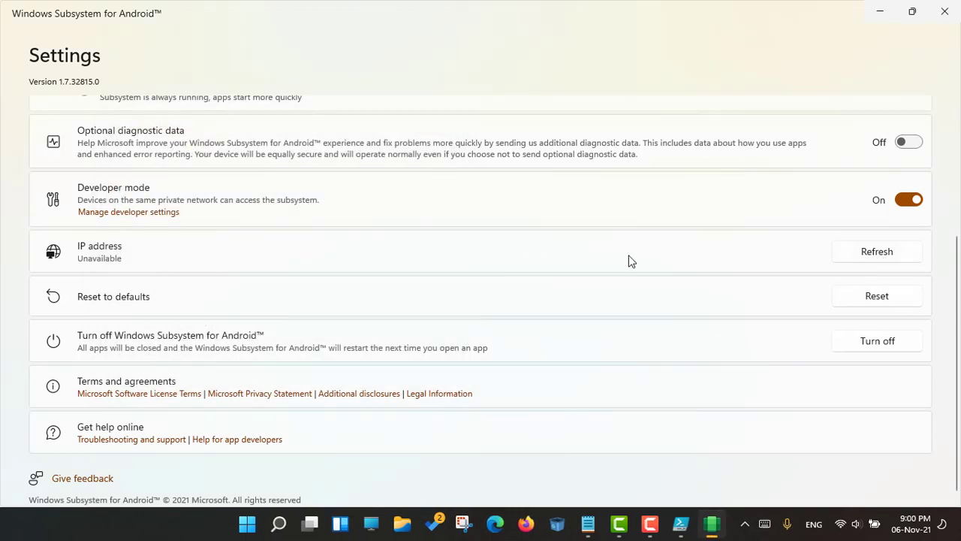
left_click(880, 260)
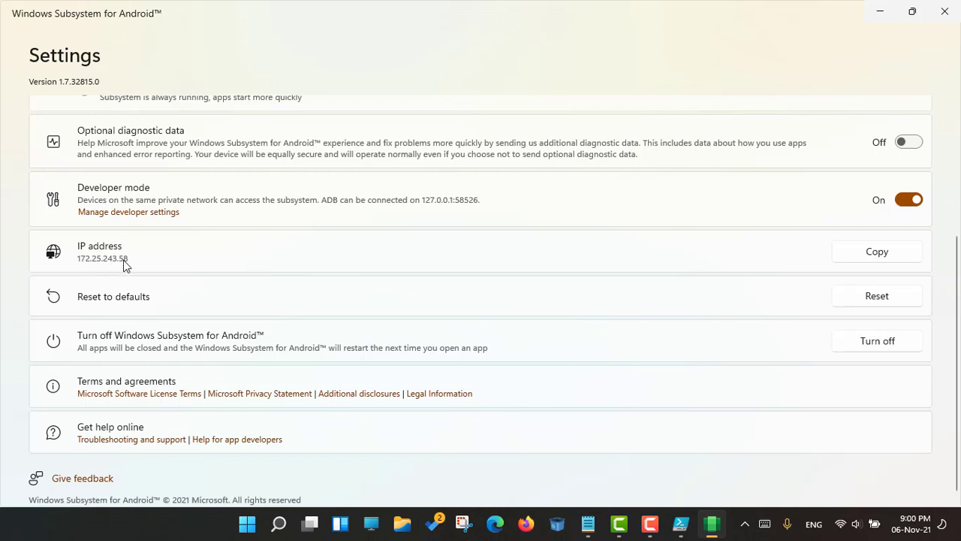
Close the subsystem settings and open File Explorer on E:\Games\Android_on_windows.
left_click(945, 12)
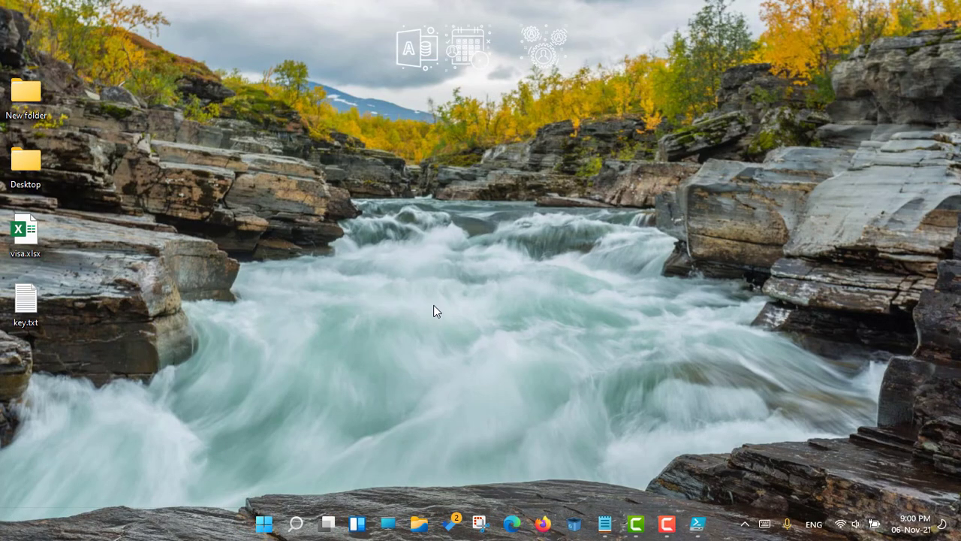
key("super+e")
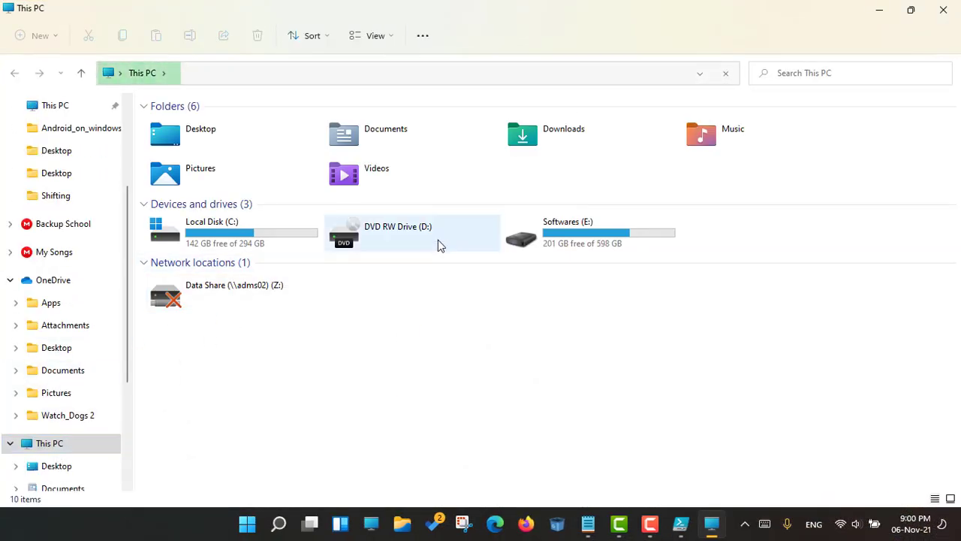
left_click(568, 245)
key("Return")
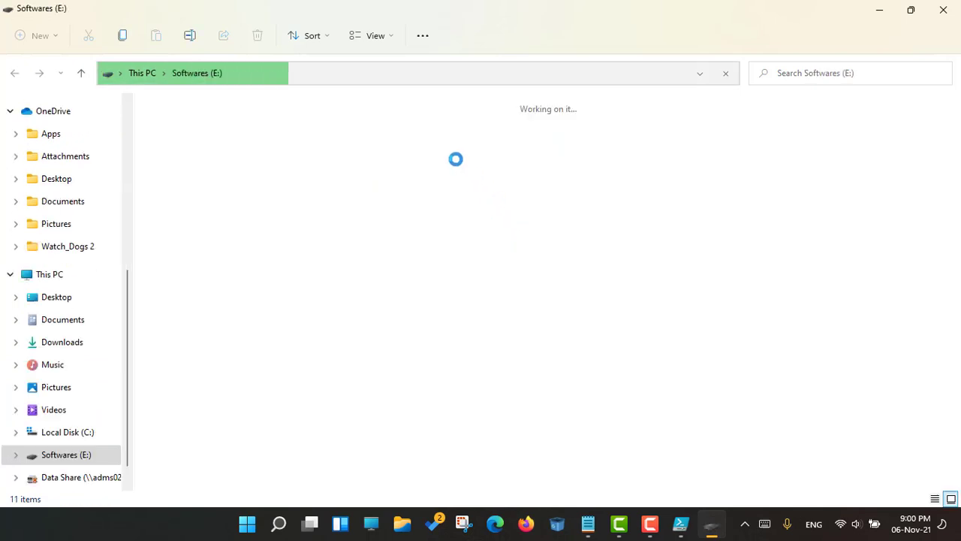
double_click(499, 144)
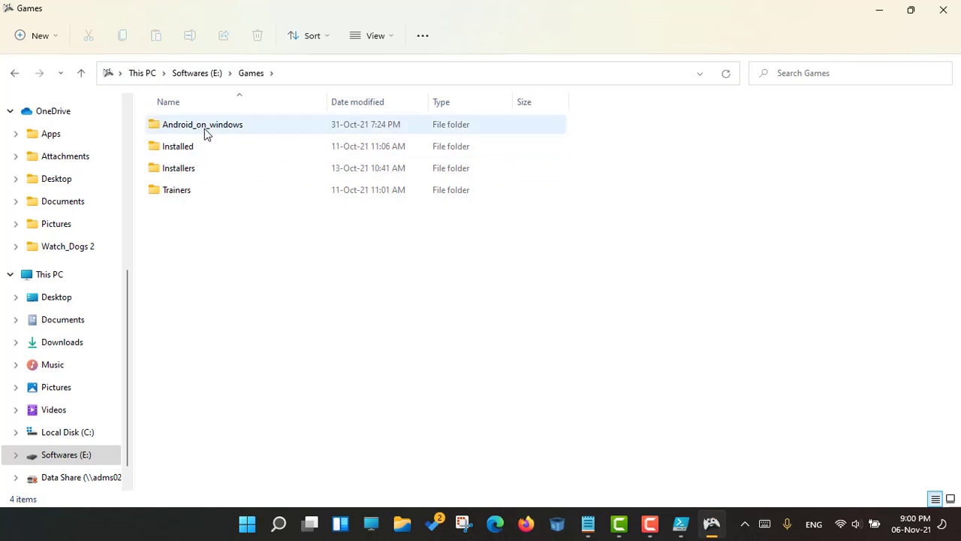
left_click(203, 126)
key("Return")
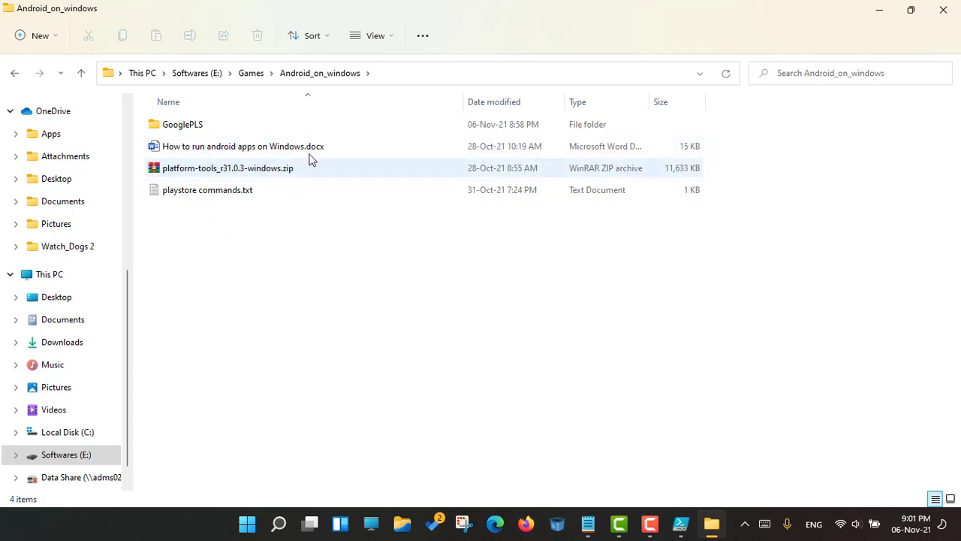
Go to C:\Andriod\platform-tools and select its path in the address bar.
left_click(86, 432)
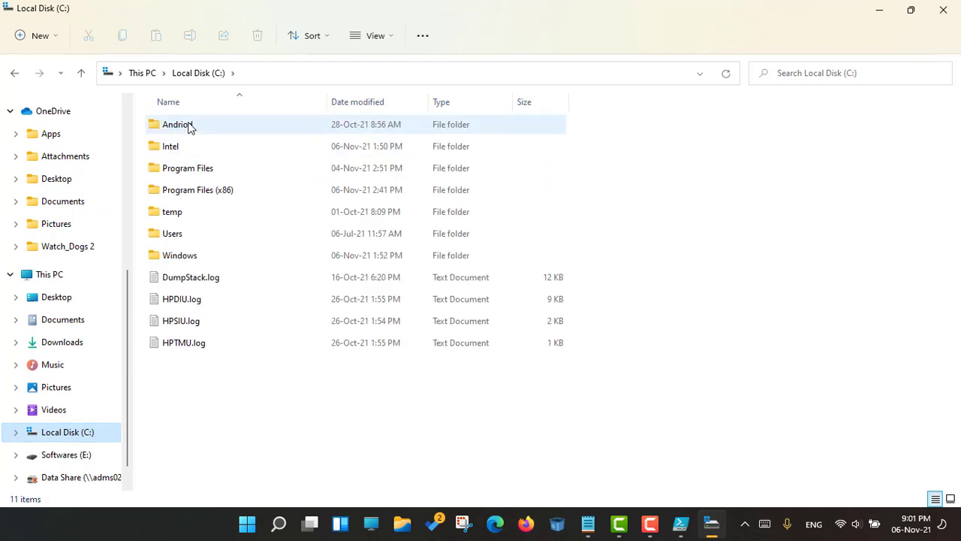
double_click(188, 126)
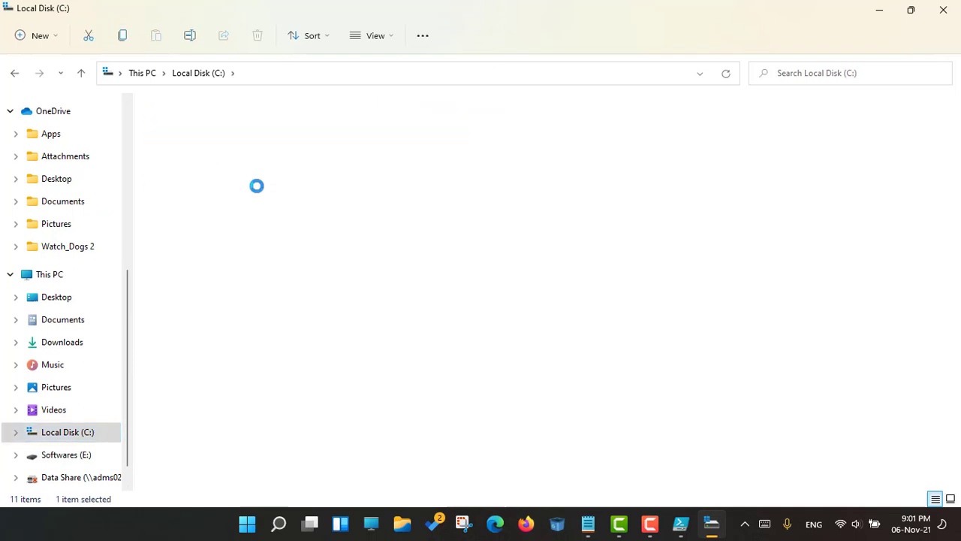
double_click(189, 128)
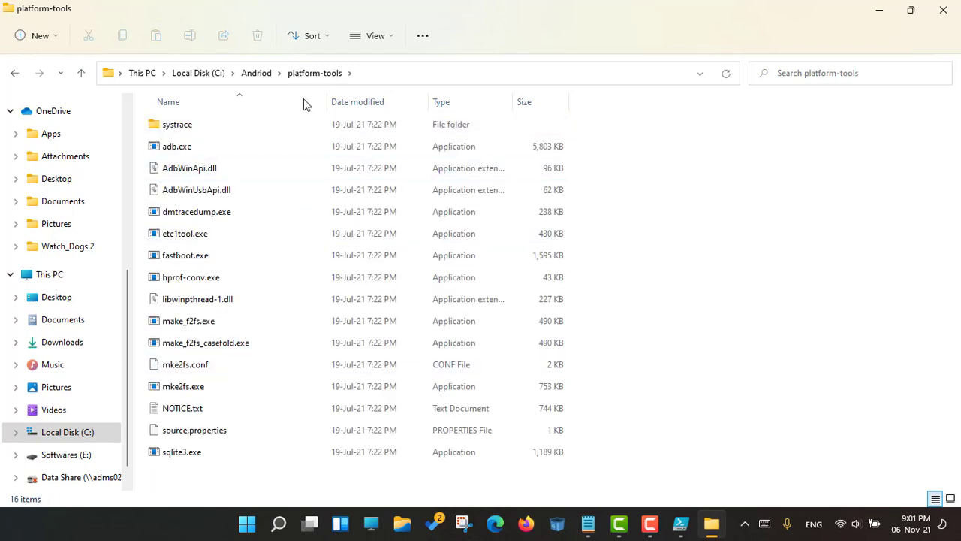
left_click(396, 73)
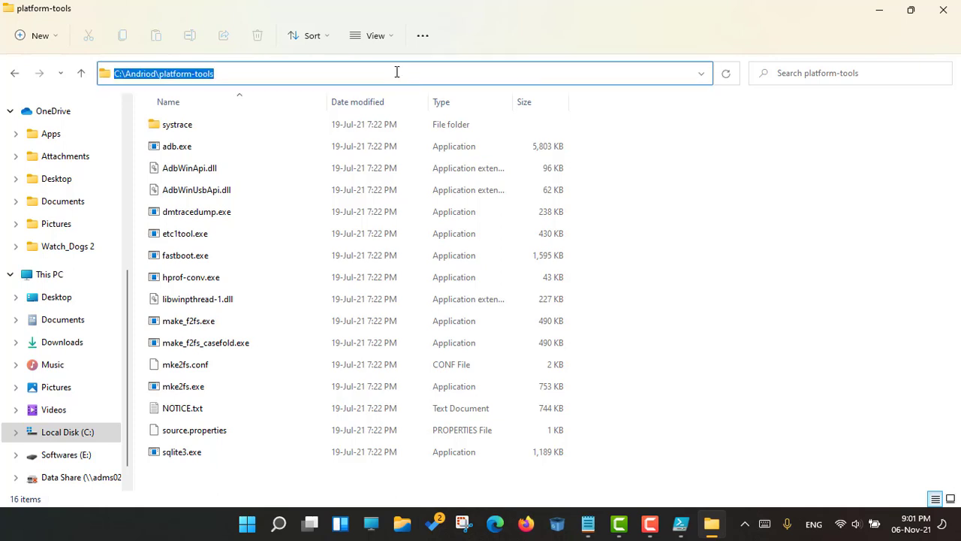
Start Command Prompt in platform-tools via cmd and run adb connect 127.0.0.1:58526.
type("cmd")
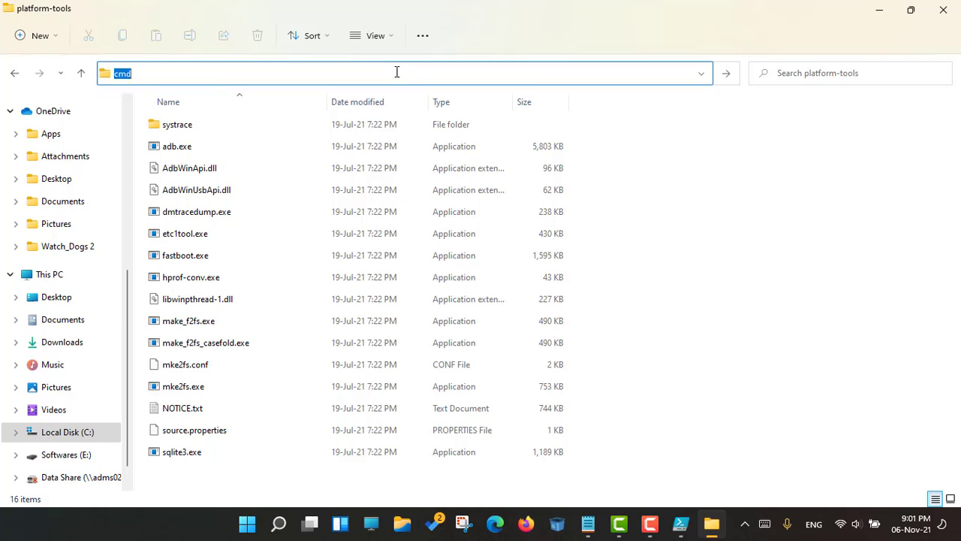
key("Return")
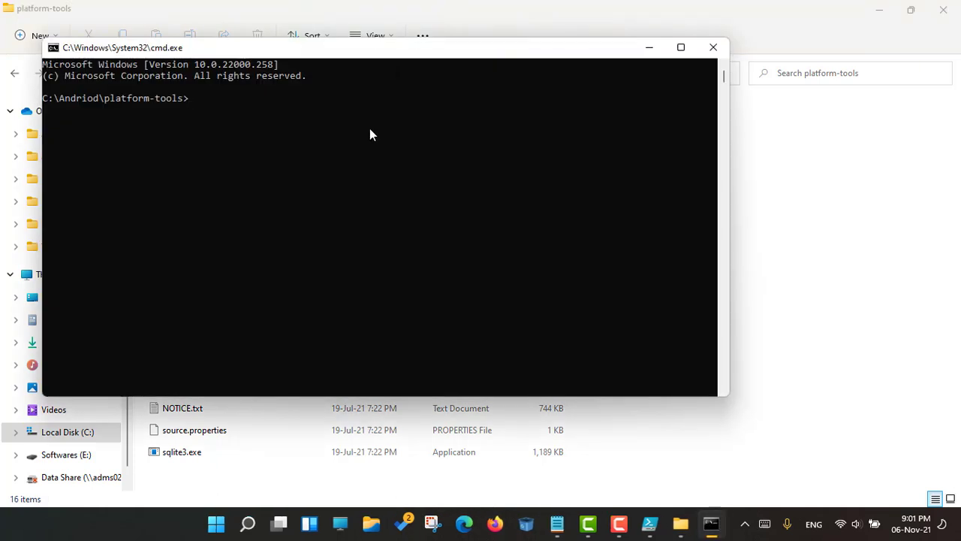
left_click_drag(386, 58, 564, 66)
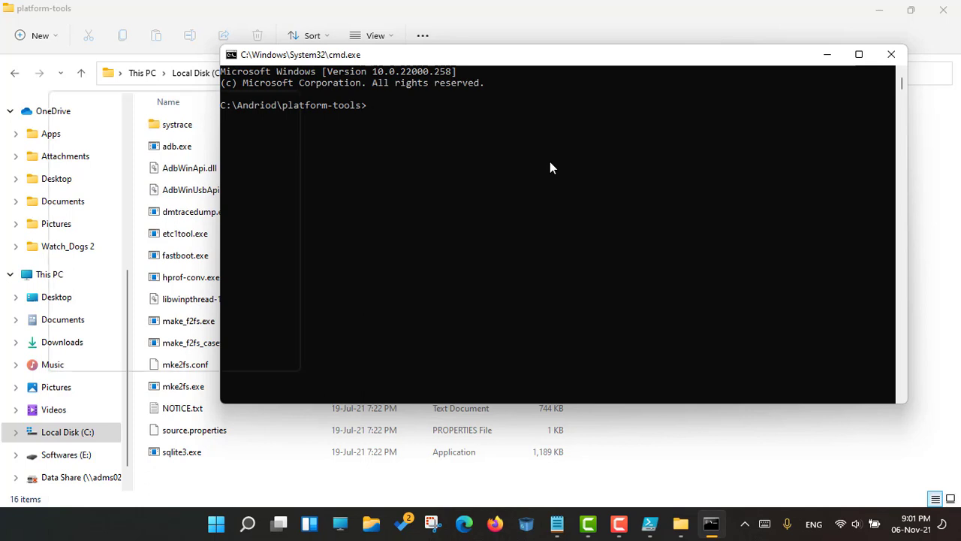
key("super+v")
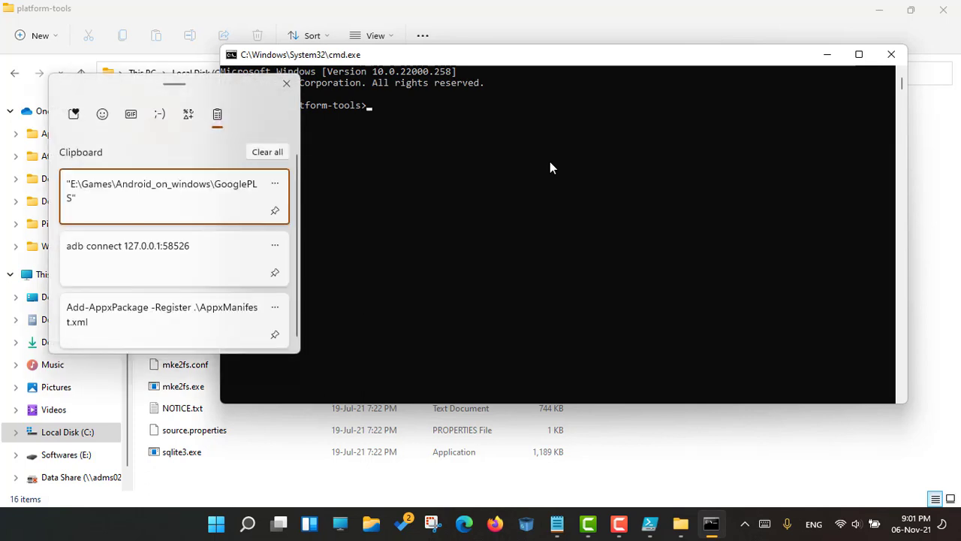
left_click(126, 250)
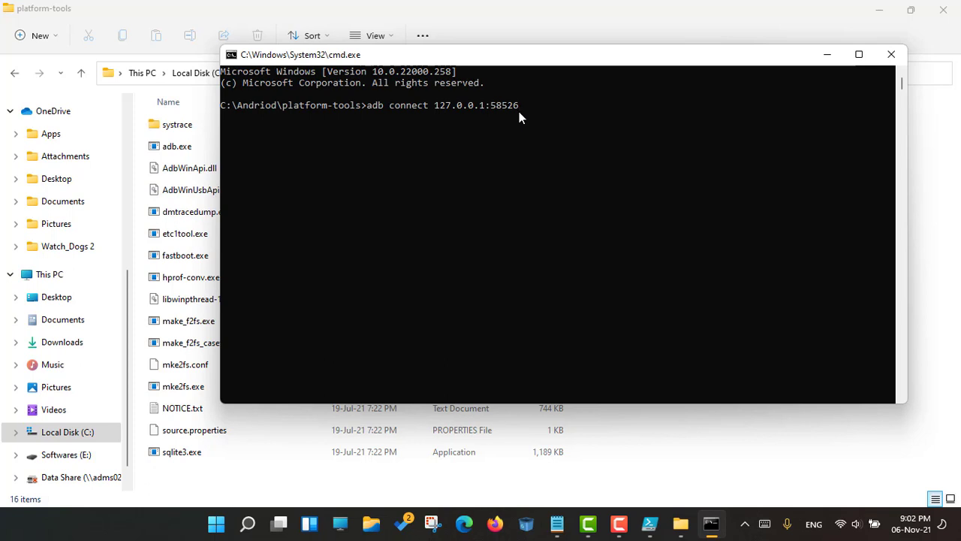
key("Return")
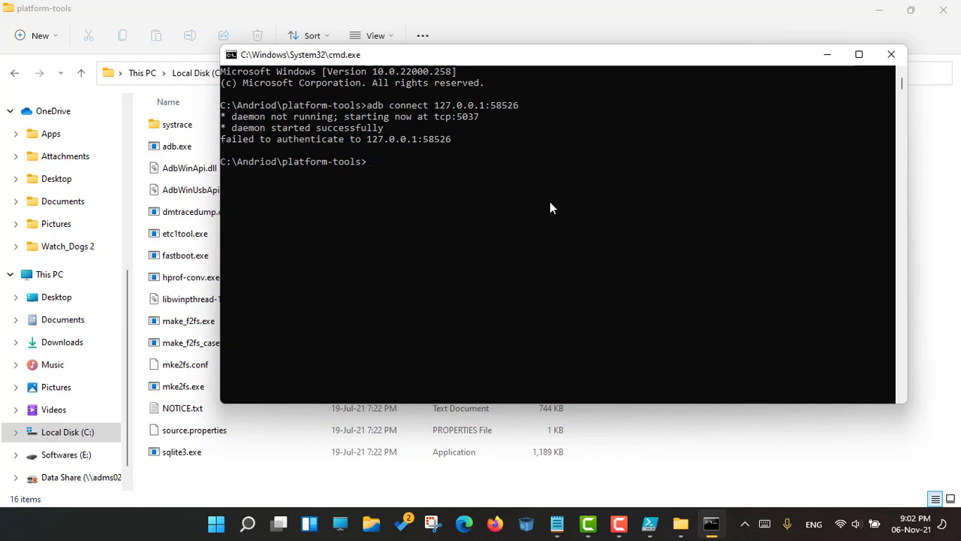
Run adb devices to list 127.0.0.1:58526, then open adb shell.
type("adb devices")
key("Return")
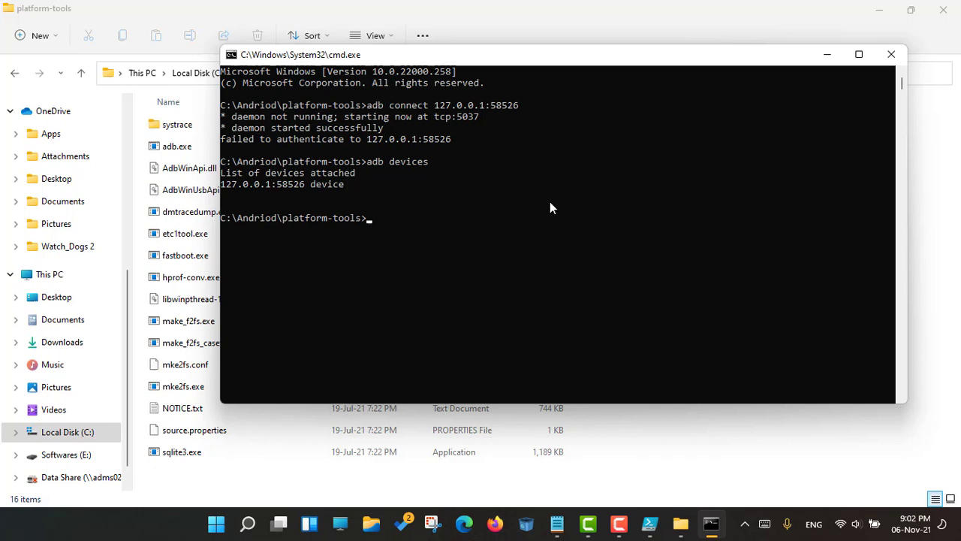
type("adb shell")
key("Return")
Switch to root with su and set SELinux permissive with setenforce 0, retrying after a typo.
type("su")
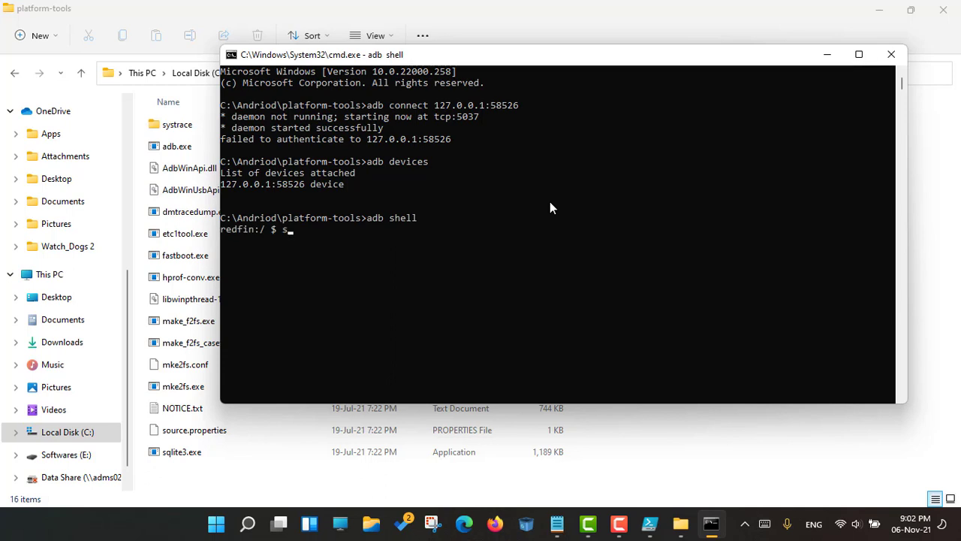
key("Return")
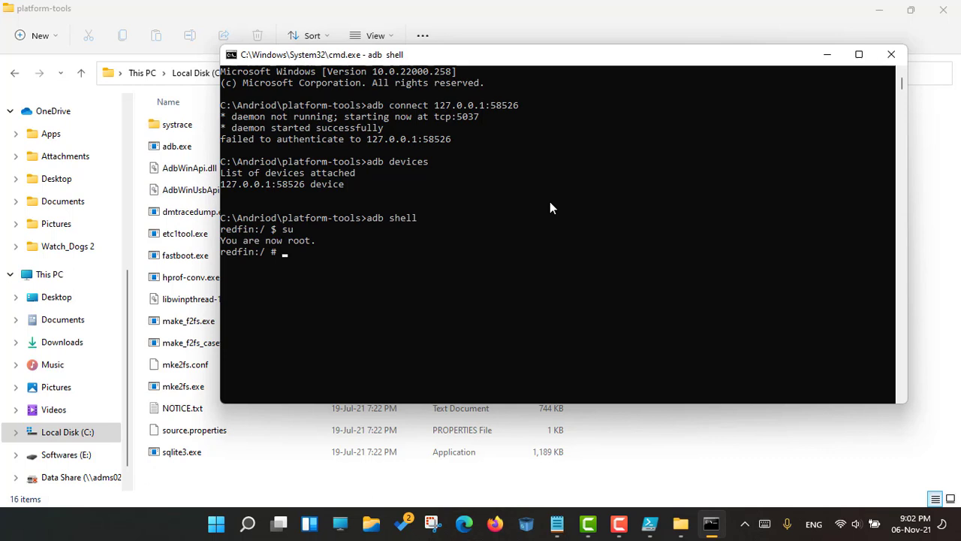
type("set")
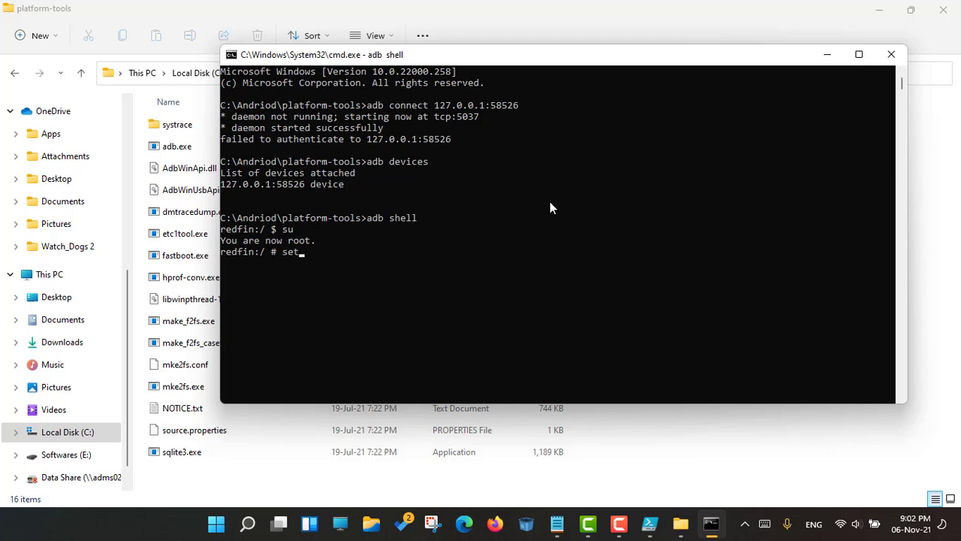
type("nforce 0")
key("Return")
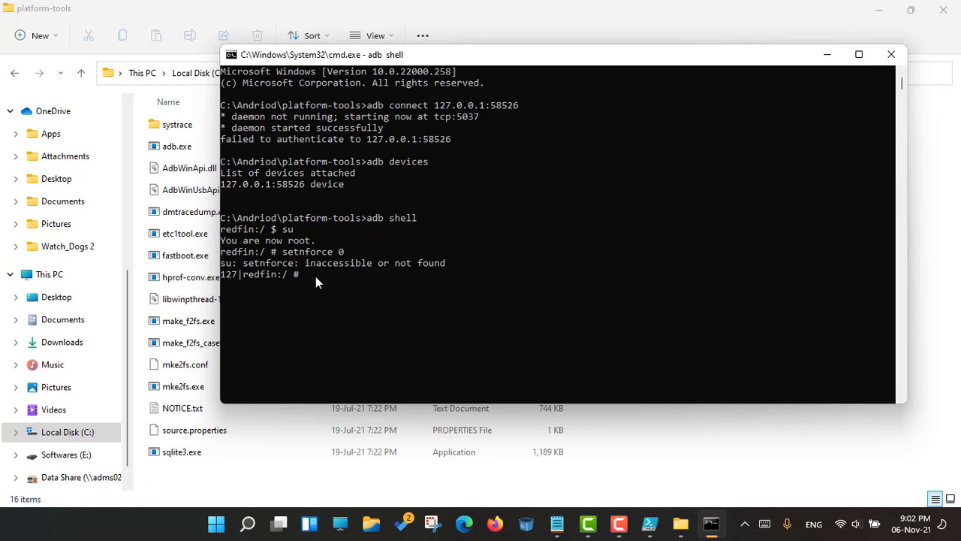
type("enforce 0")
key("Return")
Close Command Prompt and File Explorer, then launch Play Store from Start and maximize it.
left_click(892, 54)
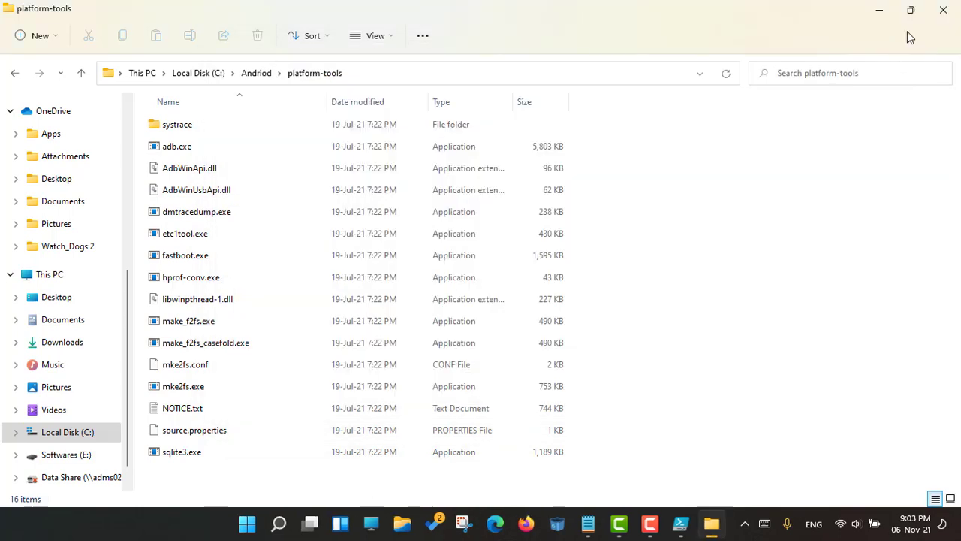
left_click(942, 11)
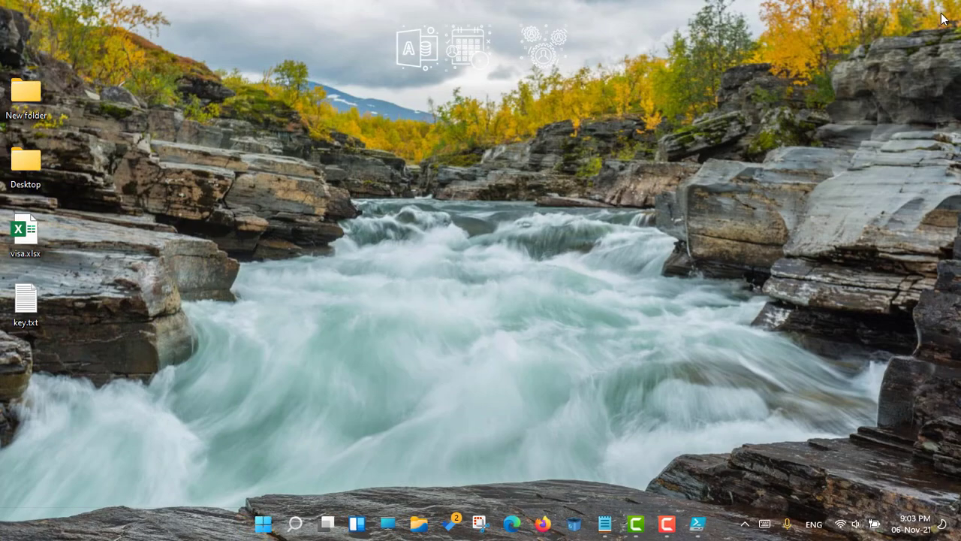
left_click(264, 523)
scroll(525, 287, "down", 2)
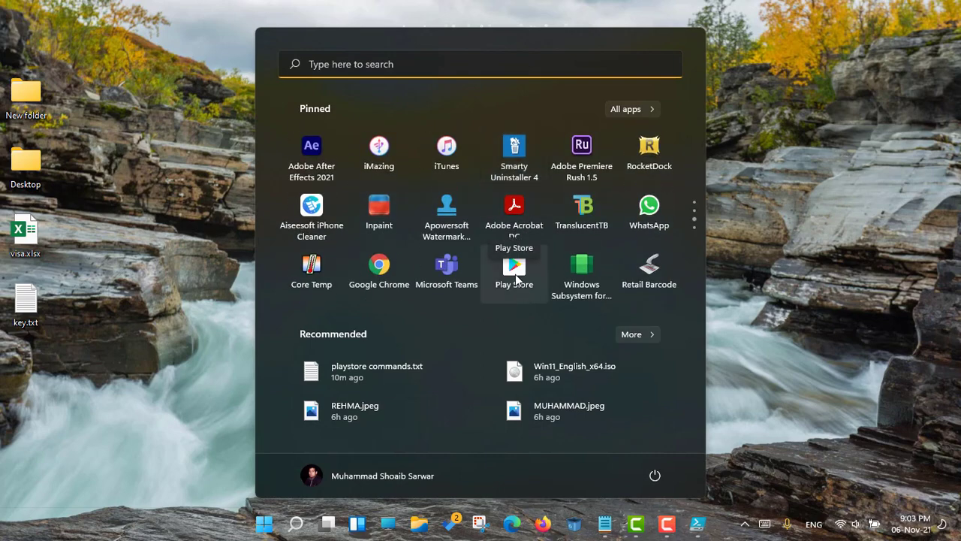
left_click(518, 274)
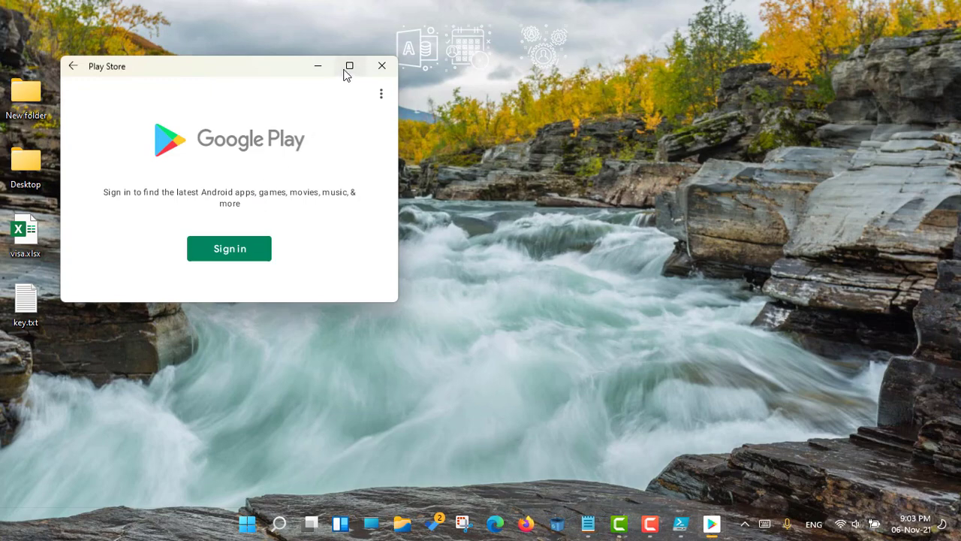
left_click(347, 67)
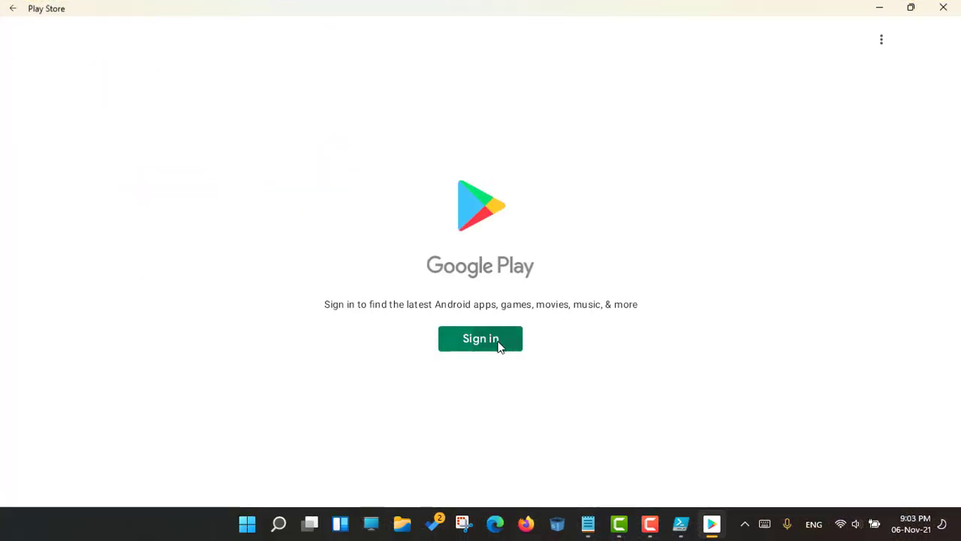
Sign in to Google Play by entering the account email and the account password.
left_click(498, 342)
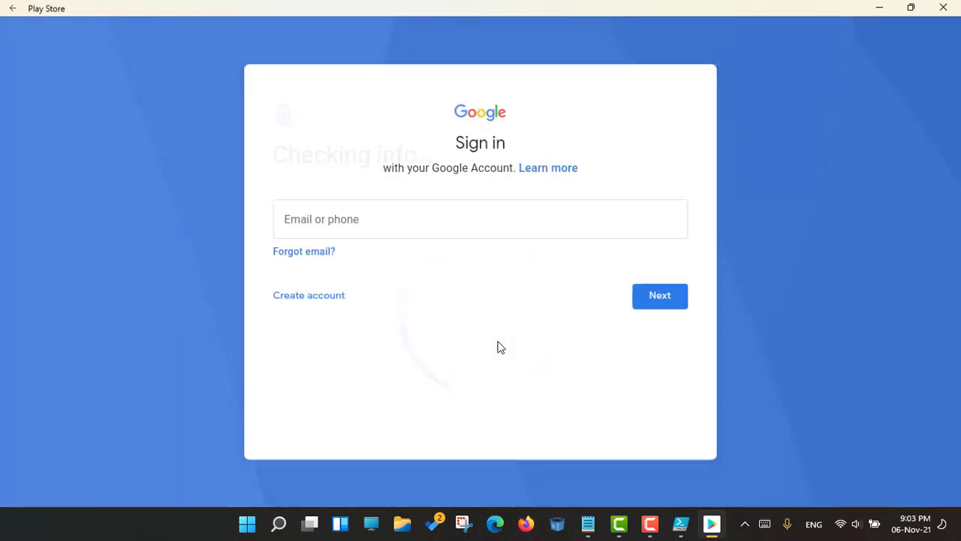
left_click(418, 227)
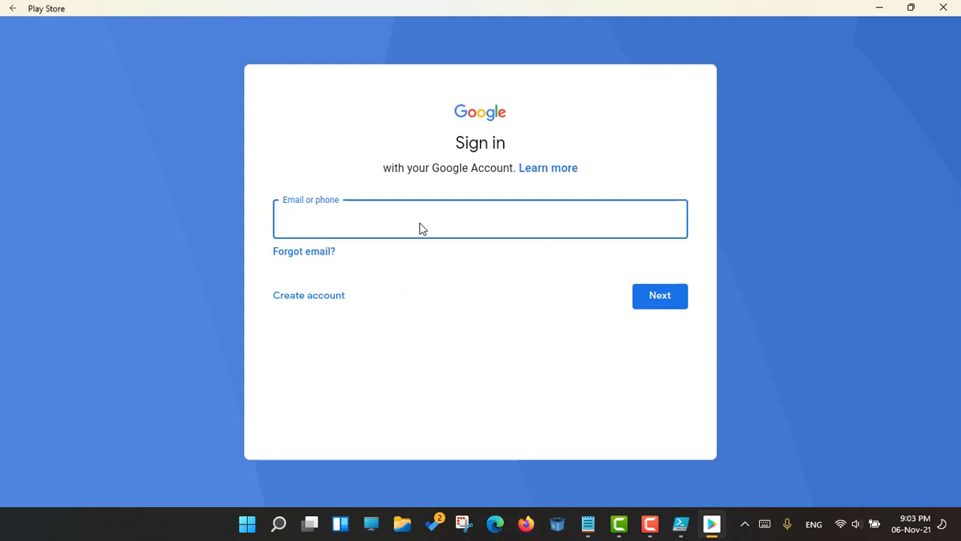
key("ctrl+v")
type("username")
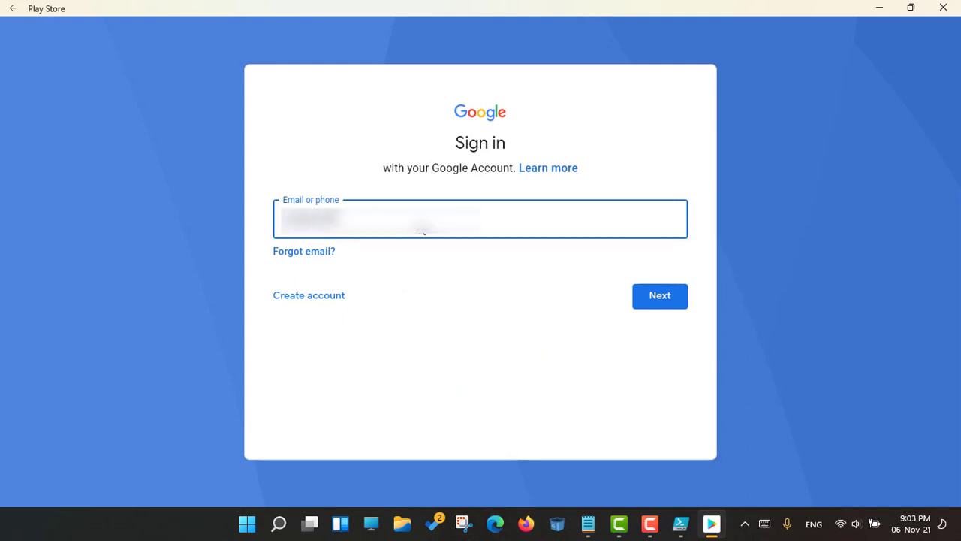
left_click(654, 298)
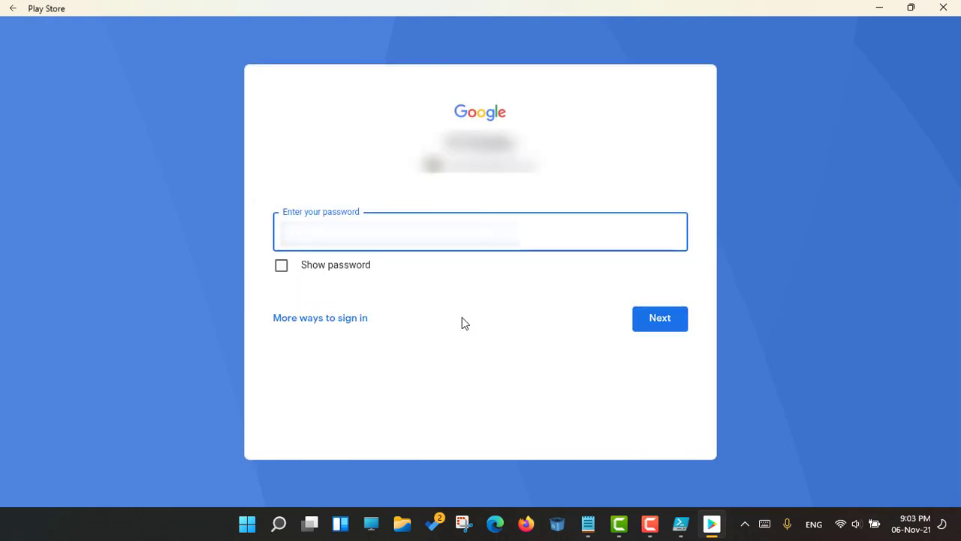
type("****")
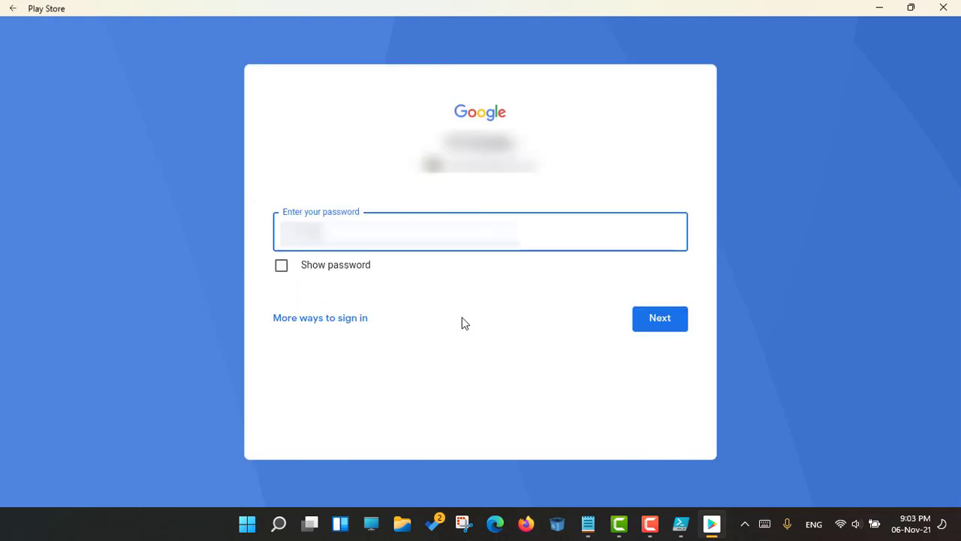
left_click(652, 326)
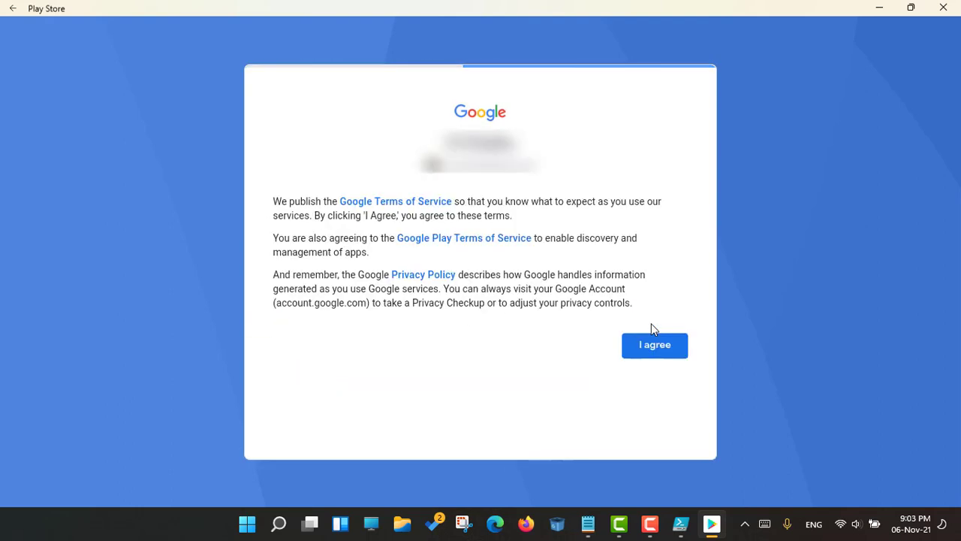
Accept the Google terms of service so the Play Store's Games For you page loads.
left_click(669, 351)
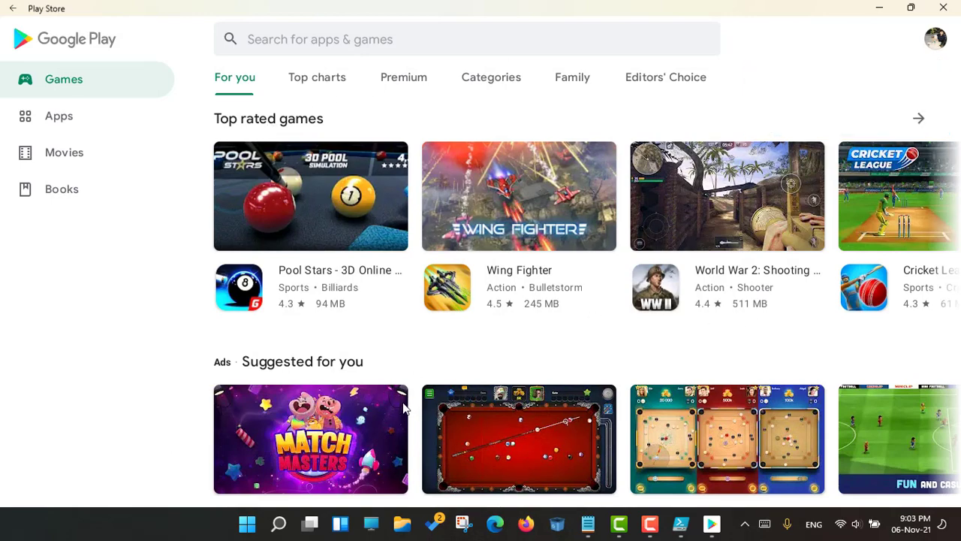
scroll(483, 450, "down", 1)
scroll(419, 344, "up", 1)
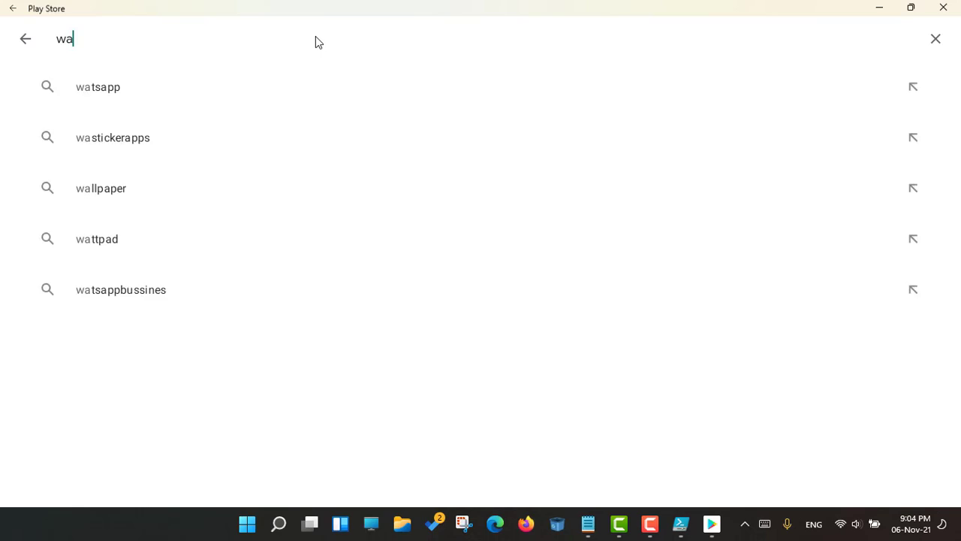
Search the Play Store for the Wa Iyyaka Nastaeen app by typing 'waeyak'.
type("ka nastaeen")
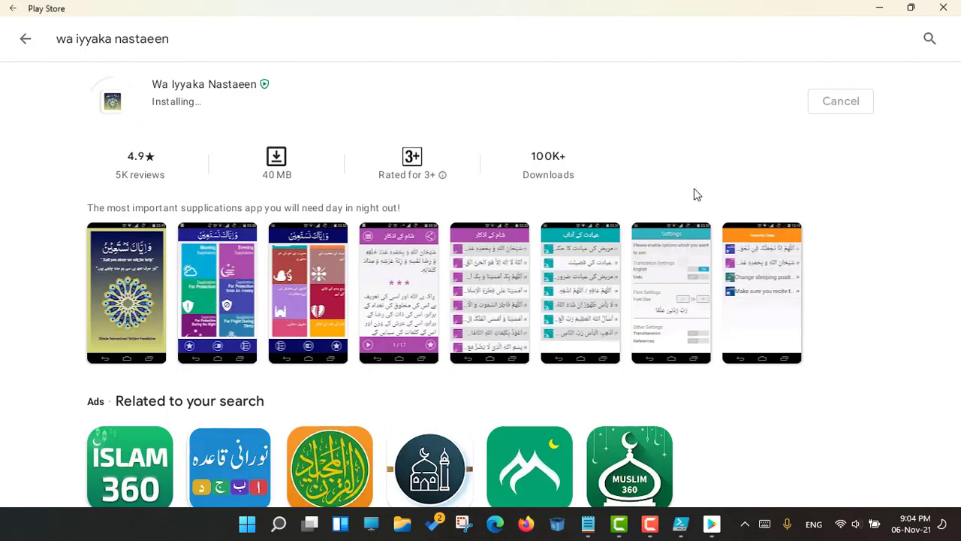
Close Play Store and launch Wa Iyyaka Nastaeen from Start, maximized to show its supplication categories.
left_click(943, 8)
left_click(261, 528)
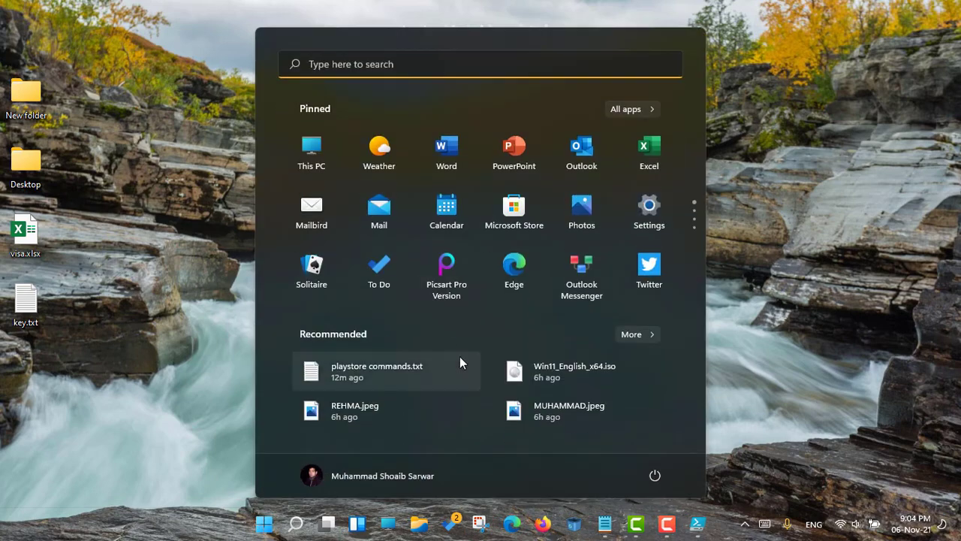
scroll(463, 282, "down", 3)
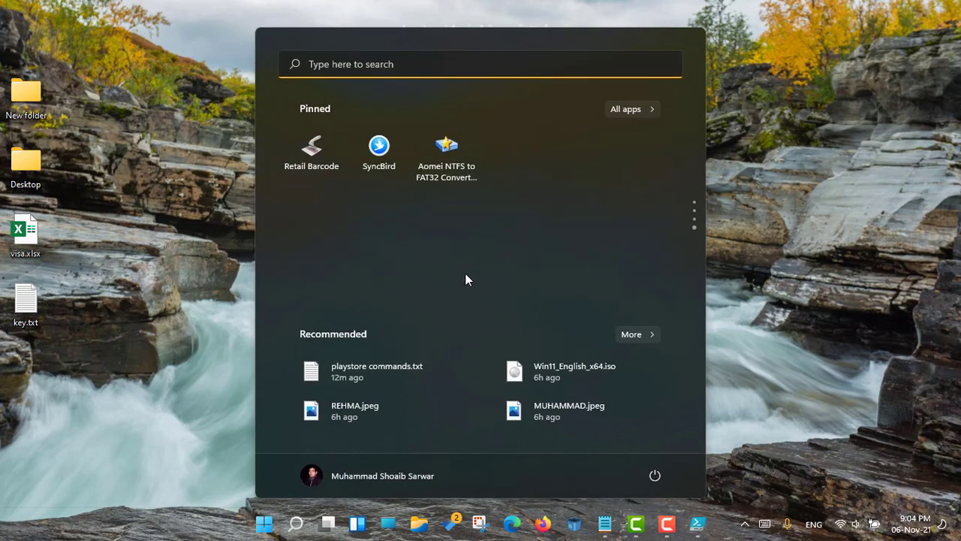
scroll(464, 279, "up", 3)
left_click(647, 269)
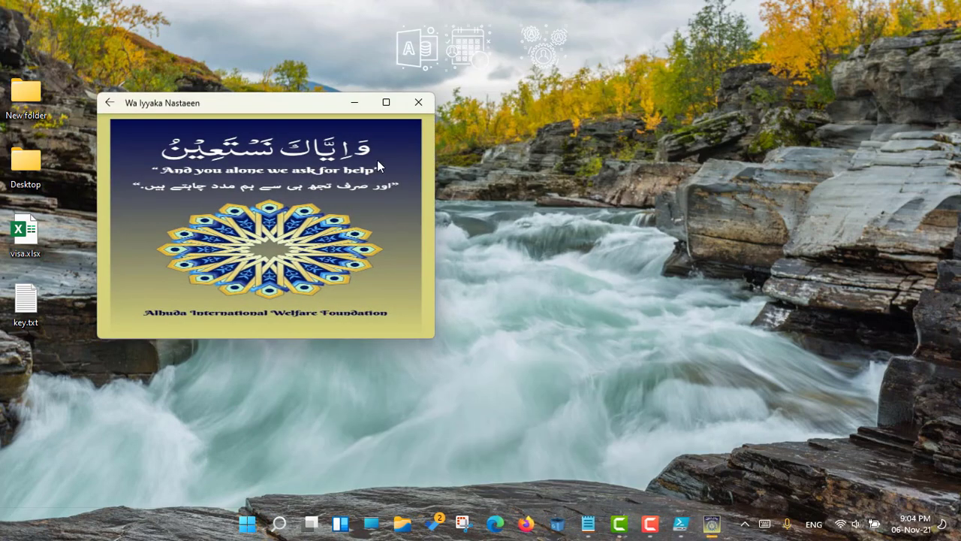
left_click(383, 106)
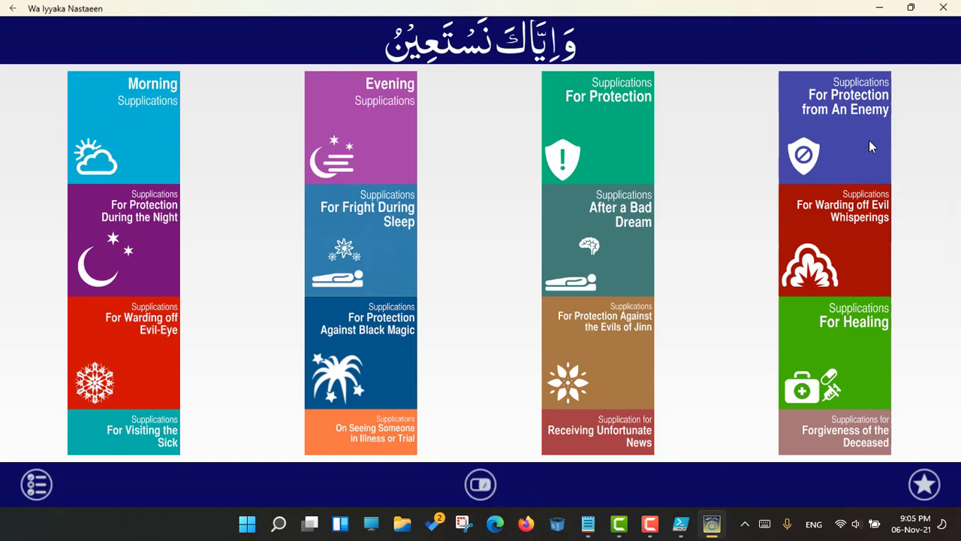
Close Wa Iyyaka Nastaeen and dismiss the Start menu, leaving the desktop showing.
left_click(943, 7)
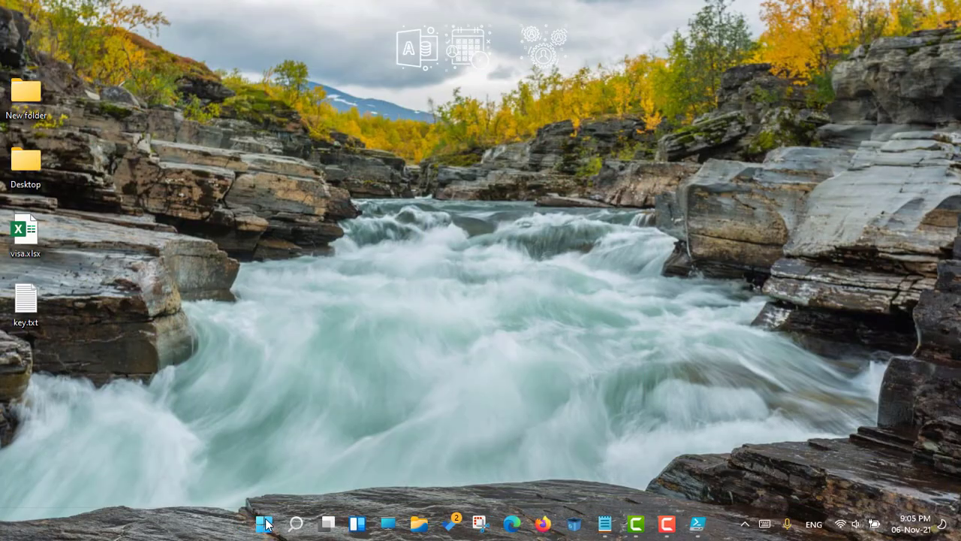
left_click(265, 523)
scroll(533, 266, "down", 2)
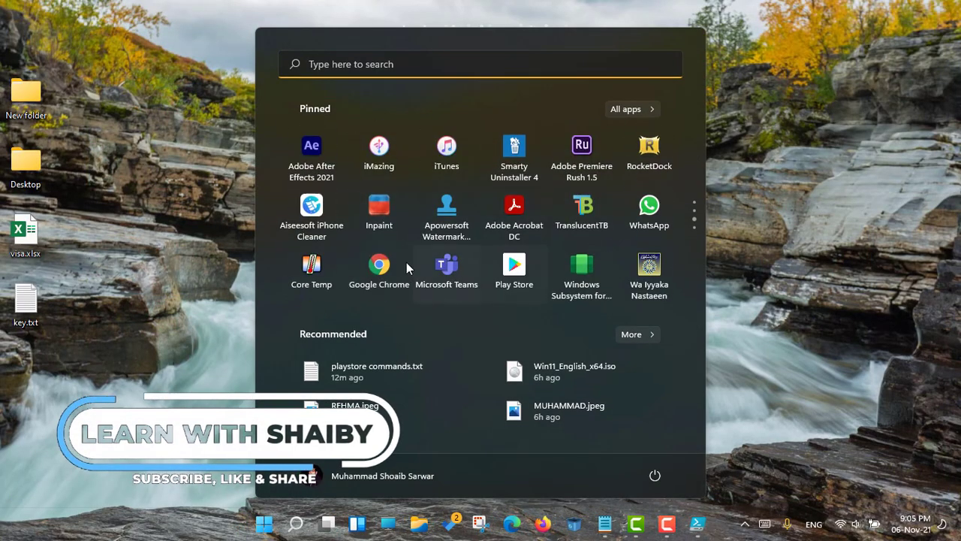
key("Escape")
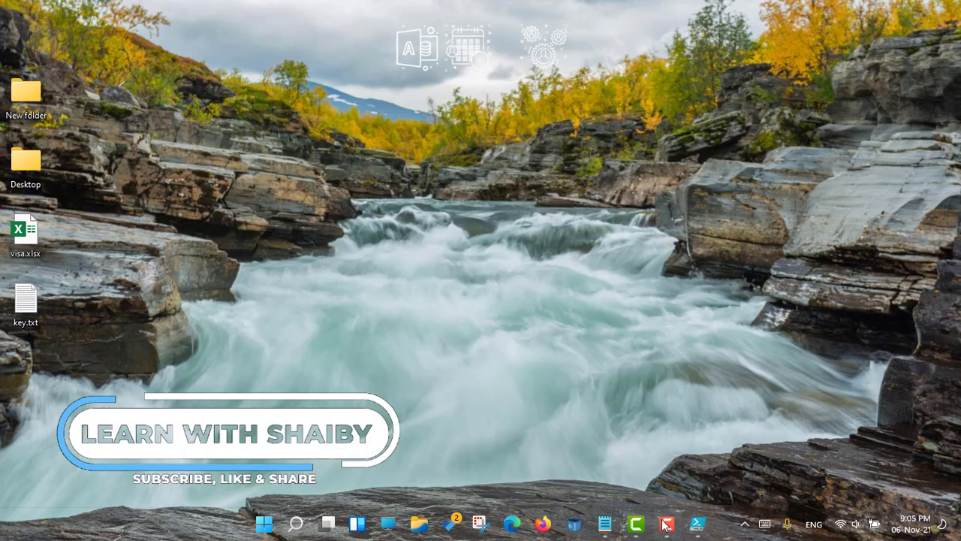